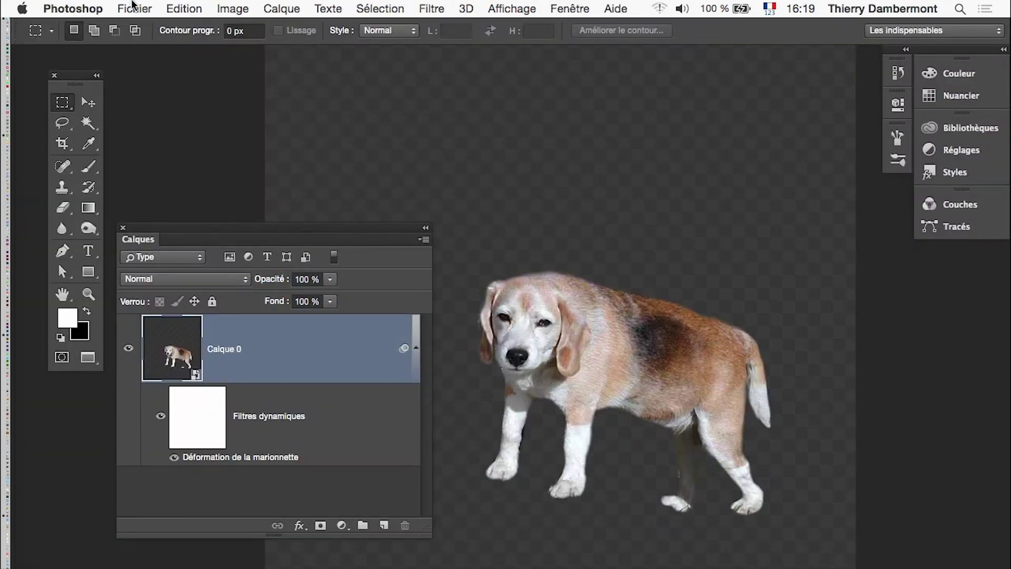
# Open cat.jpg and accept opening it without a colour profile.
pyautogui.click(133, 8)
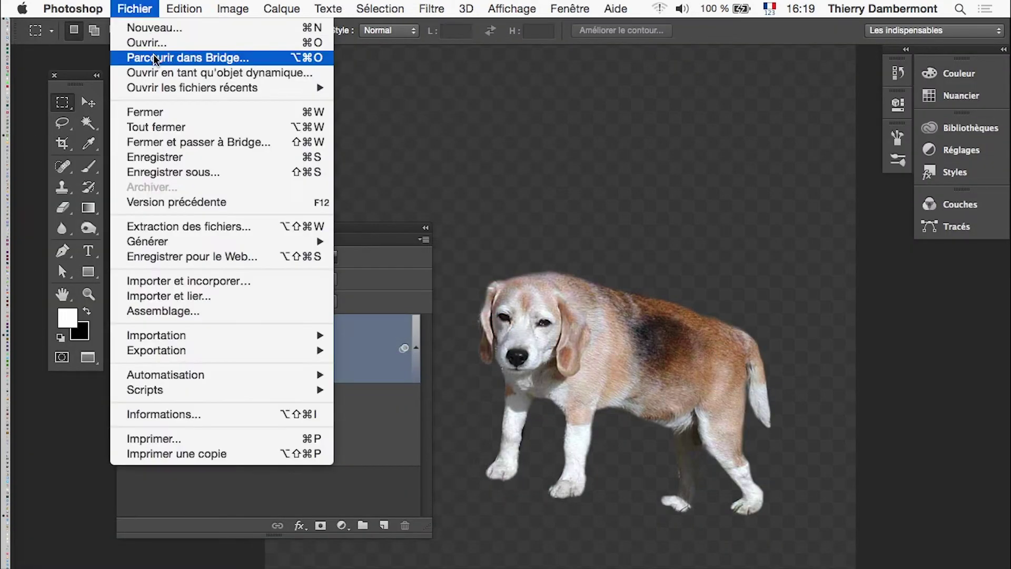
pyautogui.click(139, 41)
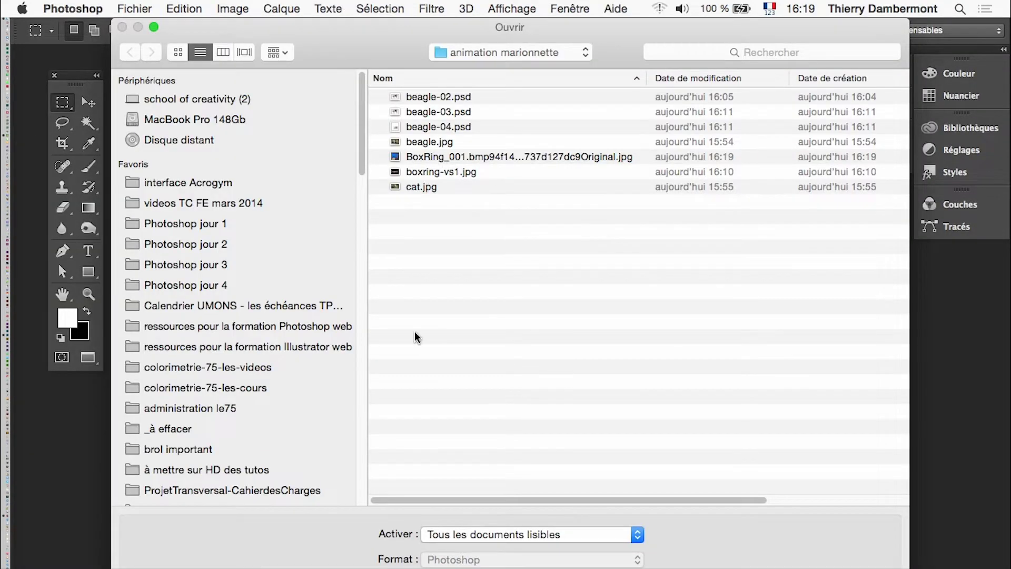
pyautogui.click(430, 187)
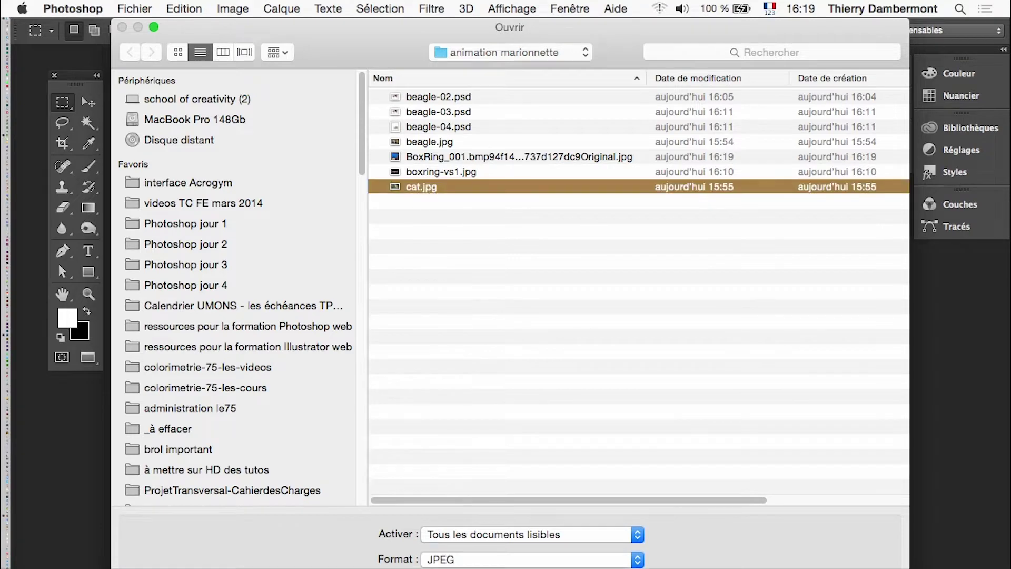
pyautogui.press('Return')
pyautogui.click(841, 477)
# Reset colours to default black and white and enter Quick Mask mode.
pyautogui.press('m')
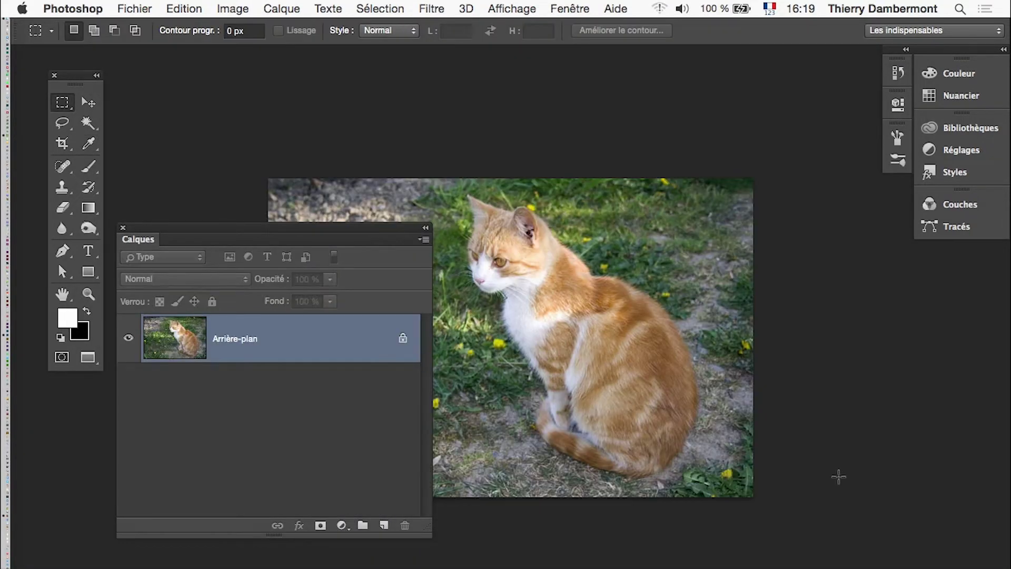
pyautogui.moveTo(389, 228); pyautogui.dragTo(308, 415)
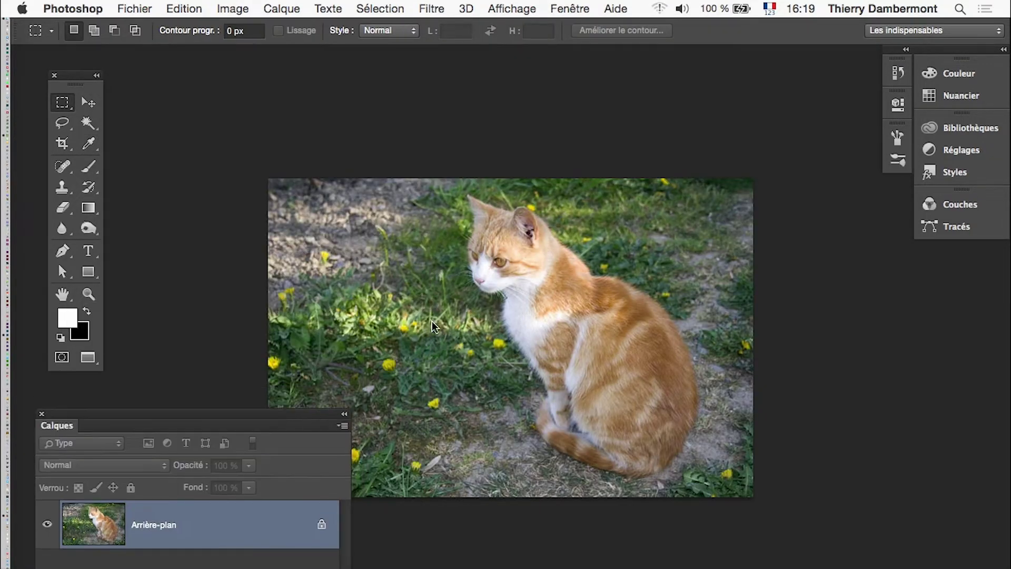
pyautogui.press('d')
pyautogui.press('q')
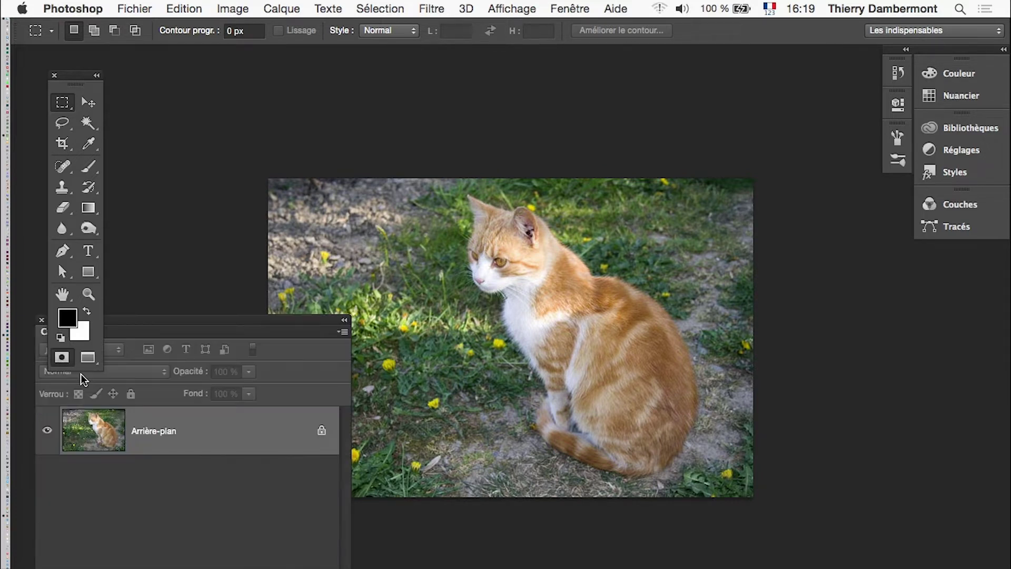
pyautogui.moveTo(136, 318); pyautogui.dragTo(272, 304)
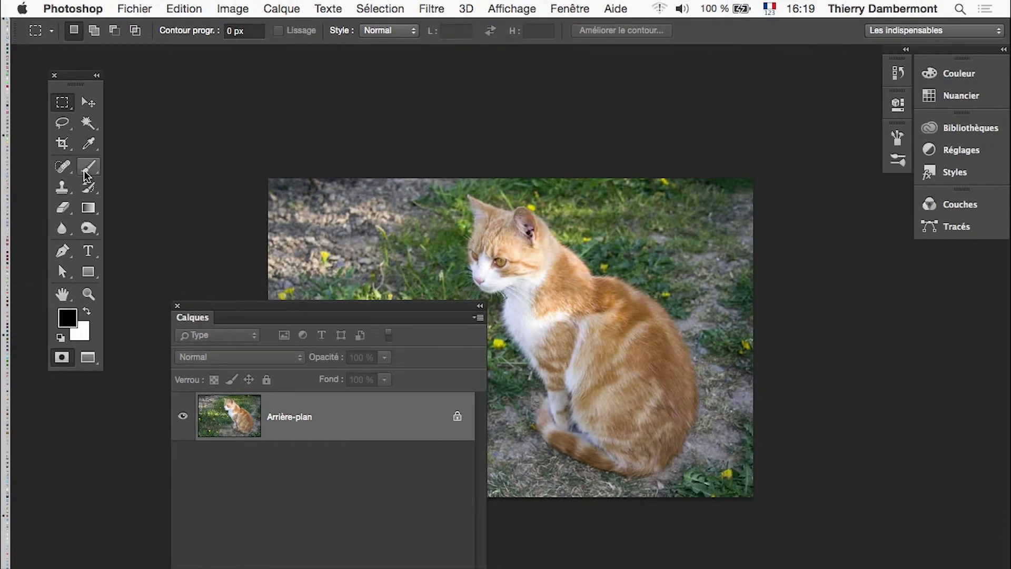
# With an enlarged brush, paint quick mask over the cat's head, back and tail.
pyautogui.click(89, 166)
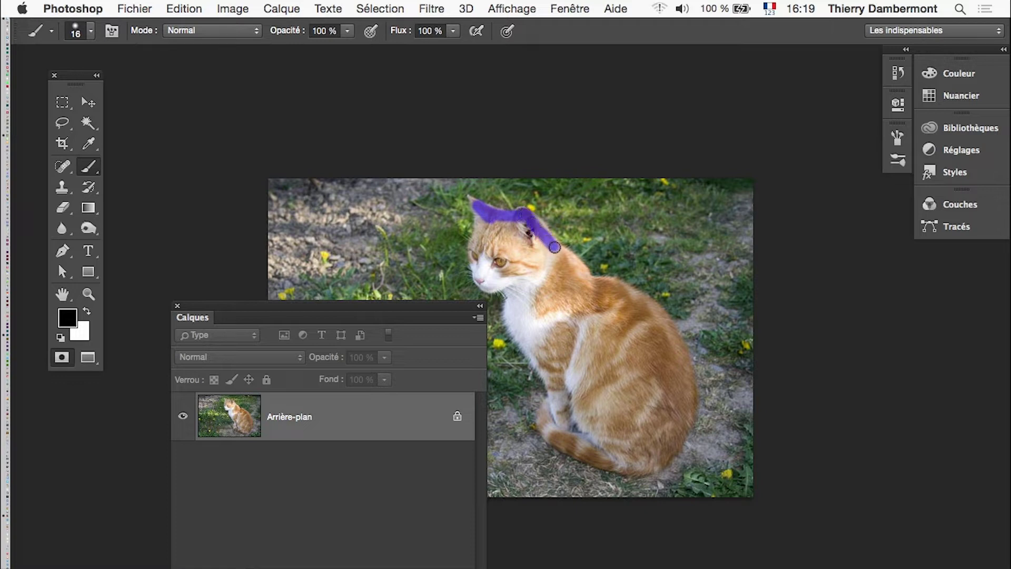
pyautogui.moveTo(575, 269)
pyautogui.mouseDown()
pyautogui.moveTo(617, 289)
pyautogui.moveTo(677, 421)
pyautogui.mouseUp()
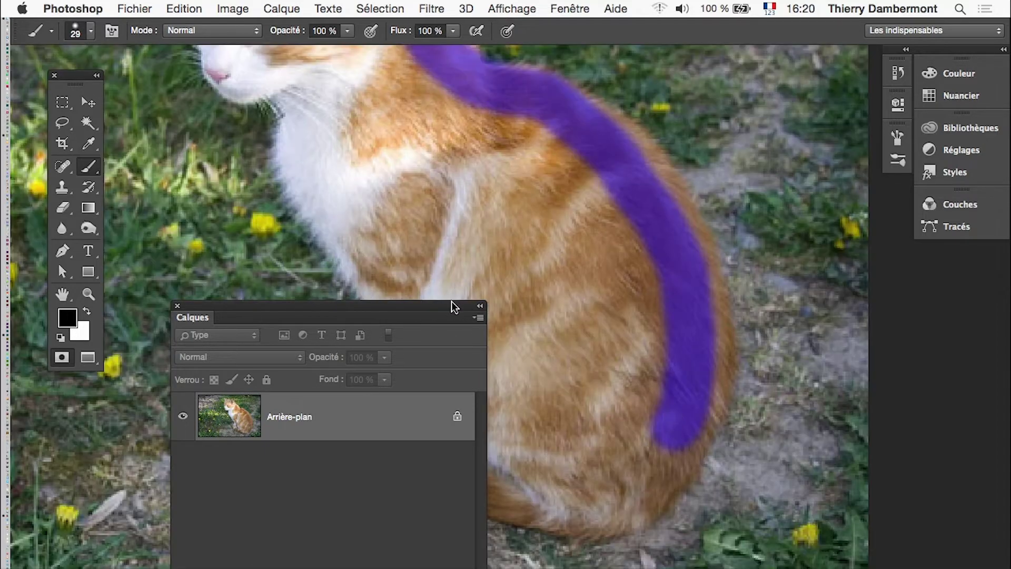
pyautogui.moveTo(452, 305); pyautogui.dragTo(315, 445)
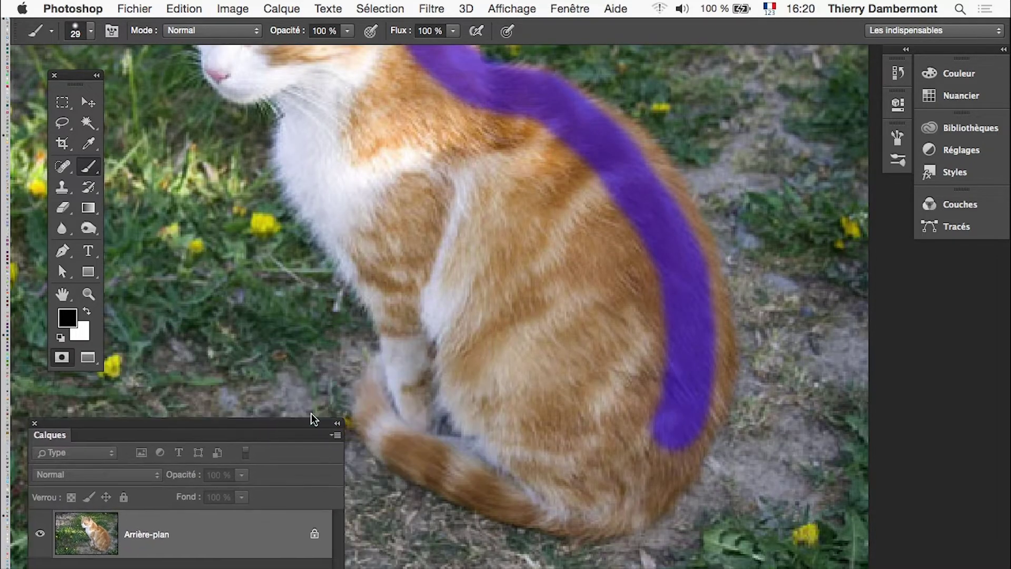
pyautogui.moveTo(387, 392)
pyautogui.mouseDown()
pyautogui.moveTo(630, 490)
pyautogui.moveTo(600, 139)
pyautogui.moveTo(698, 390)
pyautogui.moveTo(402, 409)
pyautogui.moveTo(397, 311)
pyautogui.moveTo(304, 163)
pyautogui.moveTo(308, 90)
pyautogui.moveTo(476, 271)
pyautogui.moveTo(444, 203)
pyautogui.moveTo(437, 152)
pyautogui.moveTo(431, 182)
pyautogui.mouseUp()
# Paint quick mask over the cat's face, cheek, chest, belly and lower body with varied brush sizes.
pyautogui.moveTo(386, 88)
pyautogui.mouseDown()
pyautogui.moveTo(404, 270)
pyautogui.moveTo(465, 245)
pyautogui.mouseUp()
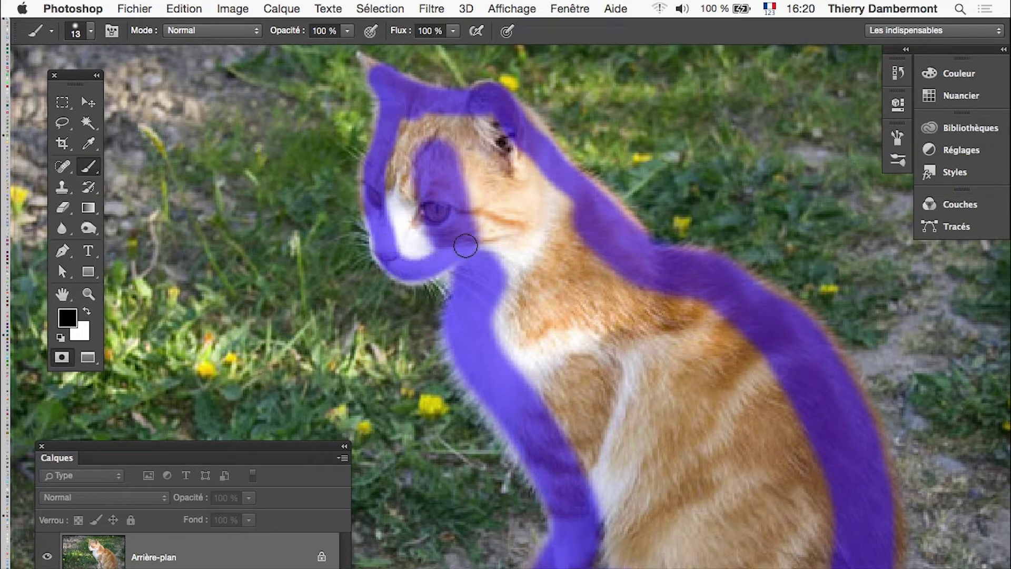
pyautogui.moveTo(400, 97); pyautogui.dragTo(392, 97)
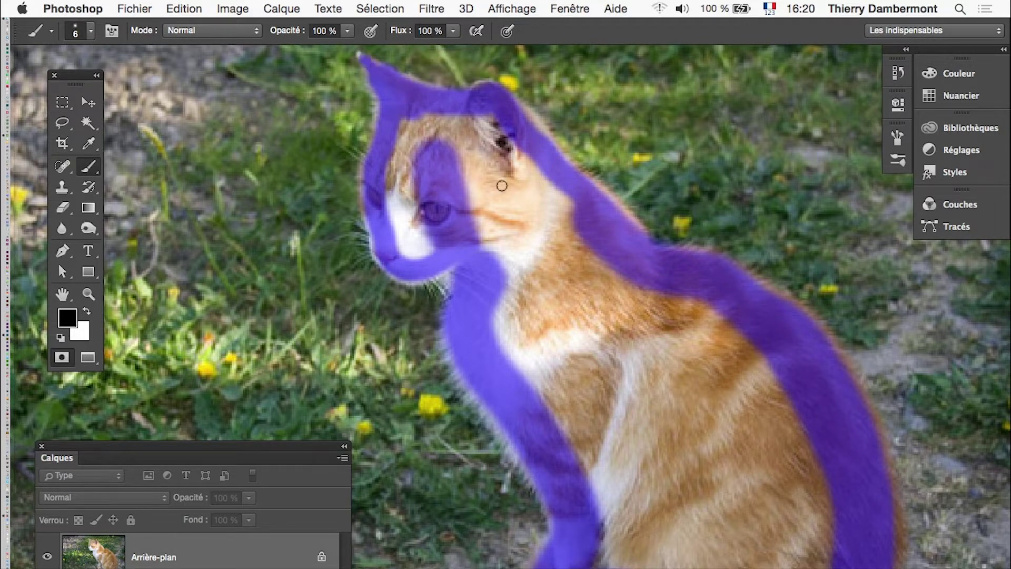
pyautogui.press(']')
pyautogui.press(']')
pyautogui.press(']')
pyautogui.moveTo(456, 129)
pyautogui.mouseDown()
pyautogui.moveTo(435, 238)
pyautogui.moveTo(458, 153)
pyautogui.moveTo(435, 129)
pyautogui.moveTo(495, 129)
pyautogui.moveTo(487, 242)
pyautogui.moveTo(512, 234)
pyautogui.moveTo(523, 165)
pyautogui.moveTo(569, 219)
pyautogui.moveTo(500, 235)
pyautogui.moveTo(535, 297)
pyautogui.moveTo(568, 413)
pyautogui.moveTo(564, 365)
pyautogui.mouseUp()
pyautogui.moveTo(564, 366); pyautogui.dragTo(594, 372)
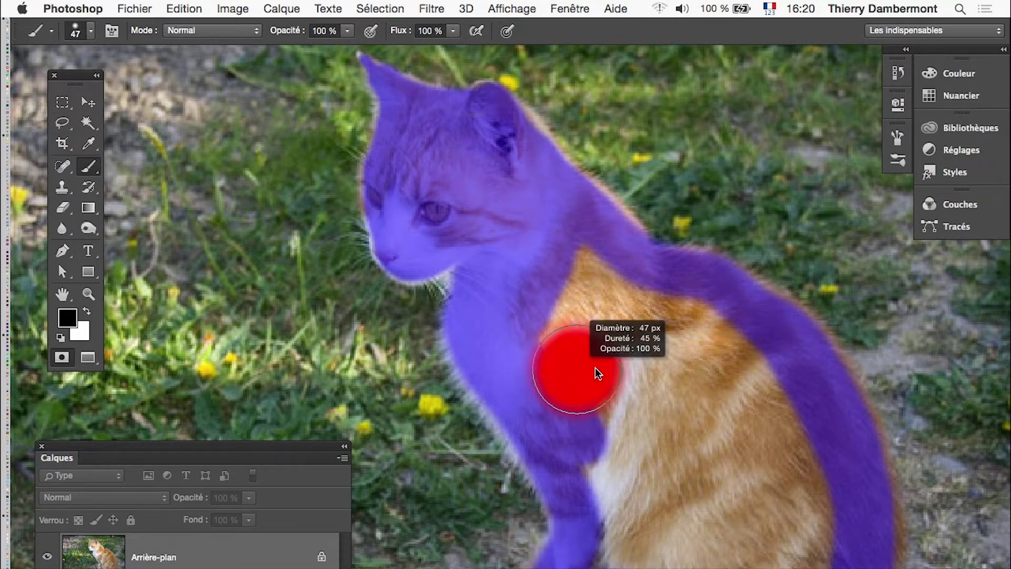
pyautogui.moveTo(562, 289)
pyautogui.mouseDown()
pyautogui.moveTo(594, 291)
pyautogui.moveTo(654, 368)
pyautogui.moveTo(774, 425)
pyautogui.moveTo(761, 526)
pyautogui.mouseUp()
pyautogui.moveTo(755, 490)
pyautogui.mouseDown()
pyautogui.moveTo(699, 329)
pyautogui.moveTo(704, 463)
pyautogui.moveTo(537, 406)
pyautogui.moveTo(537, 256)
pyautogui.moveTo(672, 424)
pyautogui.moveTo(633, 309)
pyautogui.mouseUp()
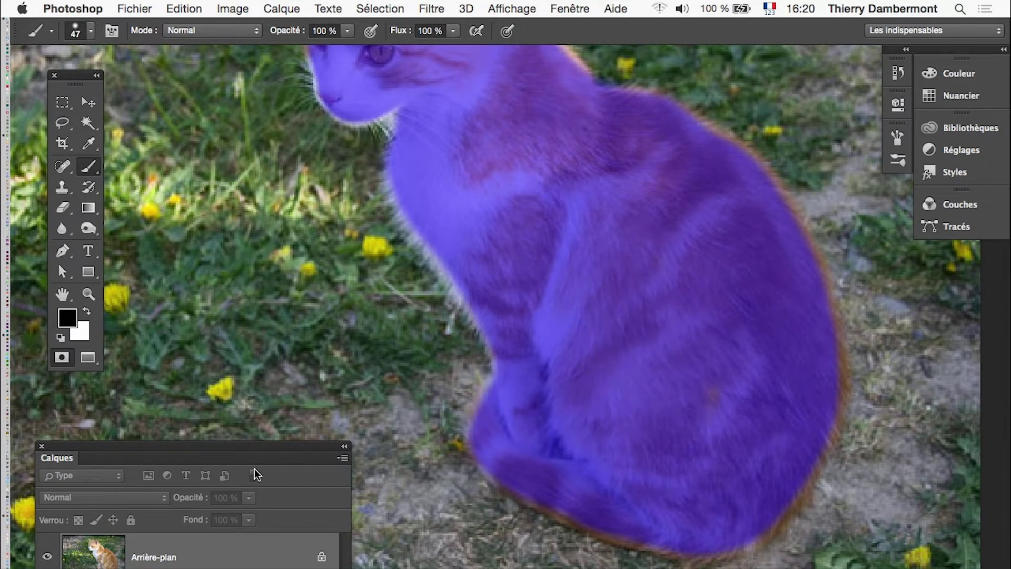
# Turn the quick mask into a selection and add a Masquer la sélection layer mask.
pyautogui.click(62, 357)
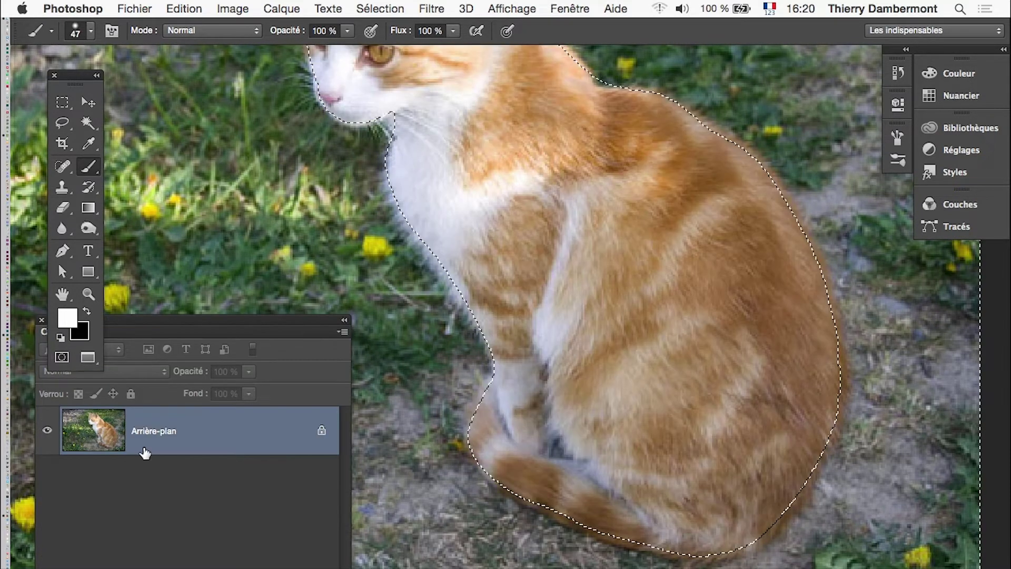
pyautogui.click(281, 9)
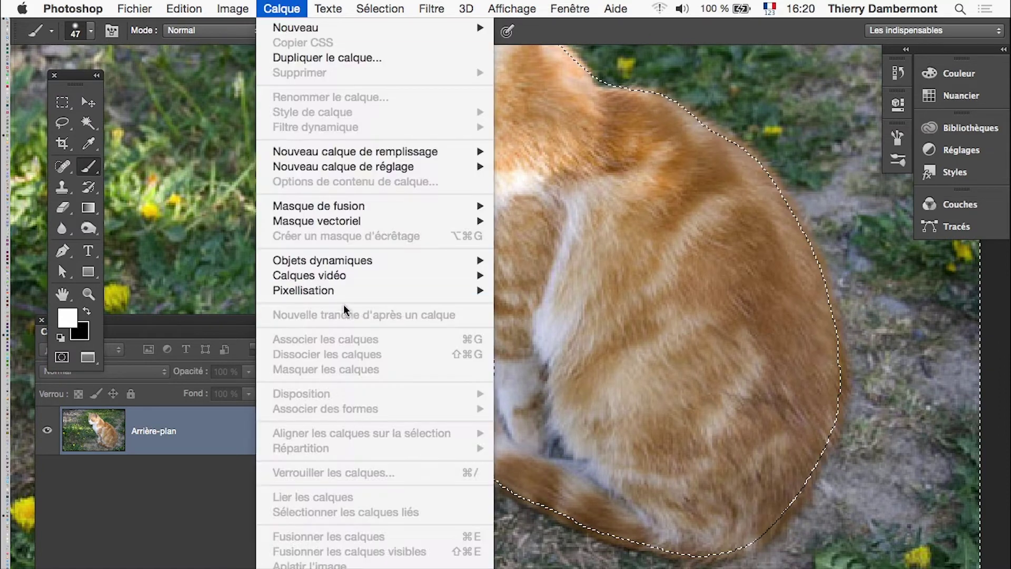
pyautogui.moveTo(318, 205)
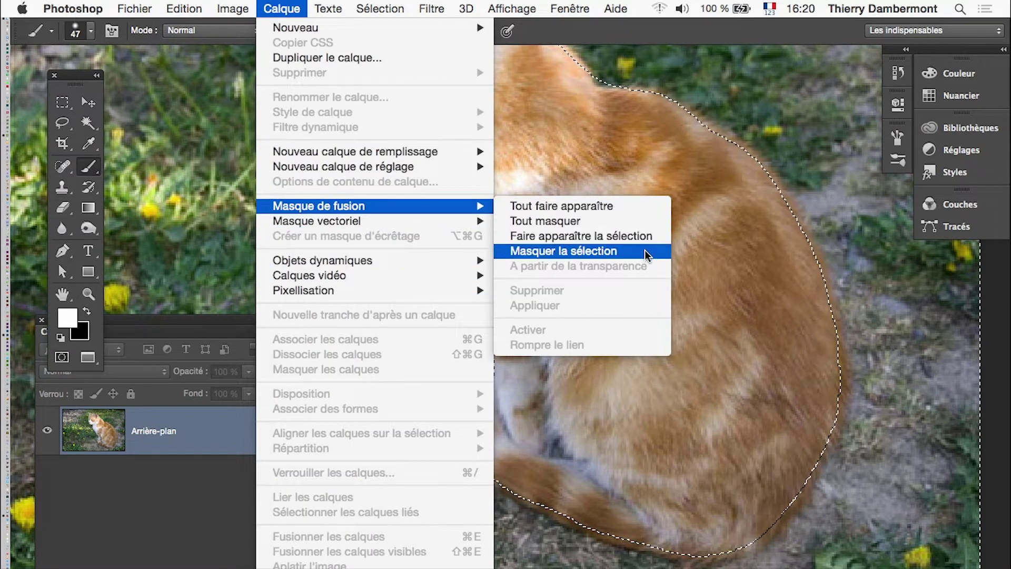
pyautogui.click(644, 250)
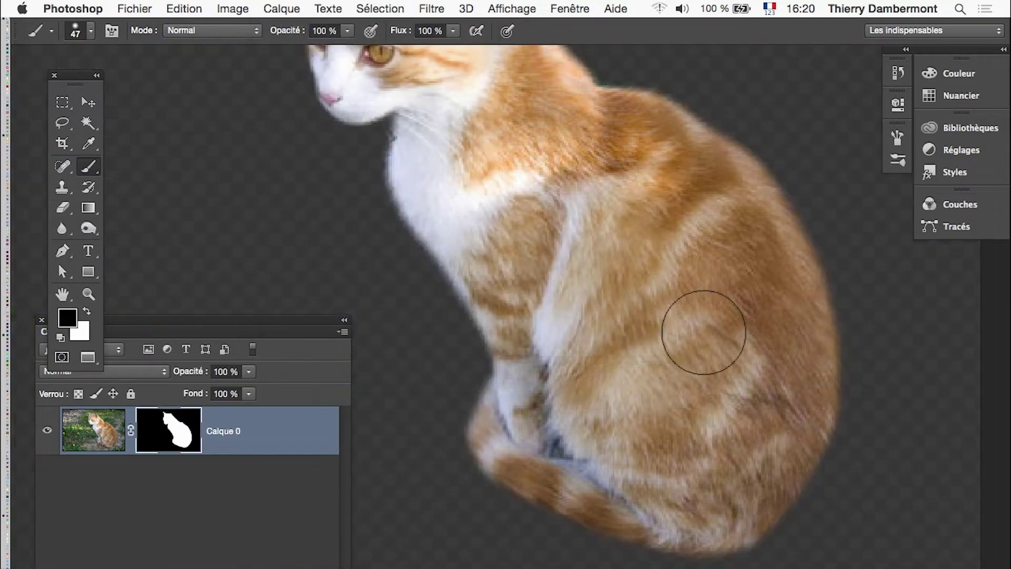
# On the mask view, paint white over the grey streaks inside the cat.
pyautogui.keyDown('alt'); pyautogui.click(169, 433); pyautogui.keyUp('alt')
pyautogui.moveTo(575, 444); pyautogui.dragTo(600, 459)
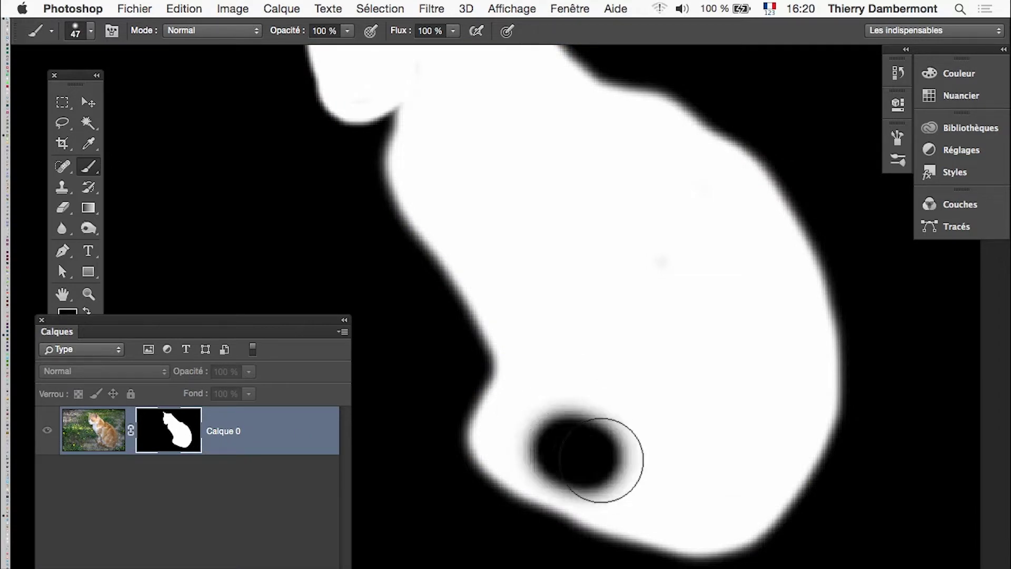
pyautogui.hotkey('ctrl', 'z')
pyautogui.press('x')
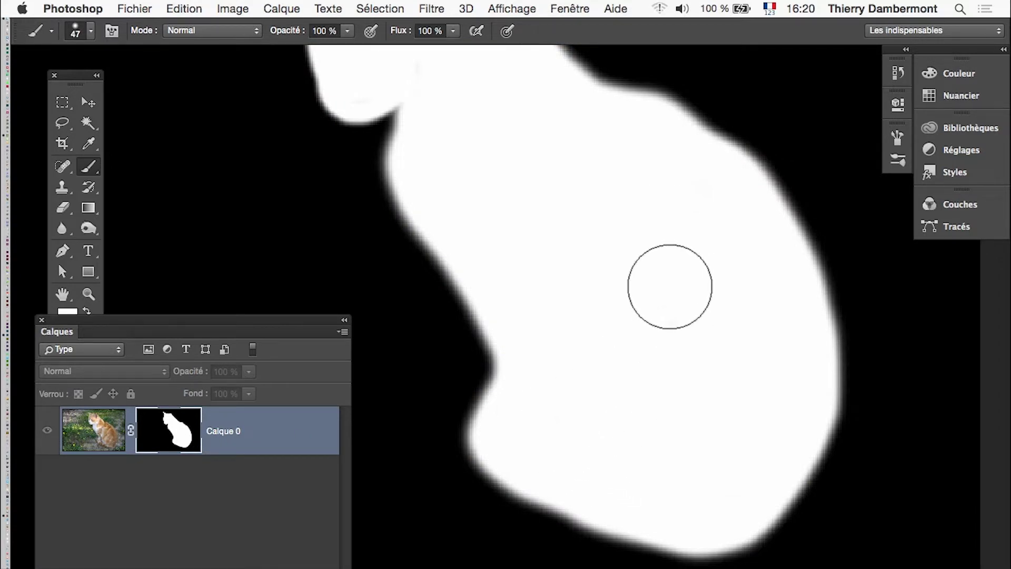
pyautogui.keyDown('alt'); pyautogui.keyDown('super'); pyautogui.click(710, 231); pyautogui.keyUp('super'); pyautogui.keyUp('alt')
pyautogui.moveTo(571, 210)
pyautogui.mouseDown()
pyautogui.moveTo(553, 218)
pyautogui.moveTo(627, 361)
pyautogui.mouseUp()
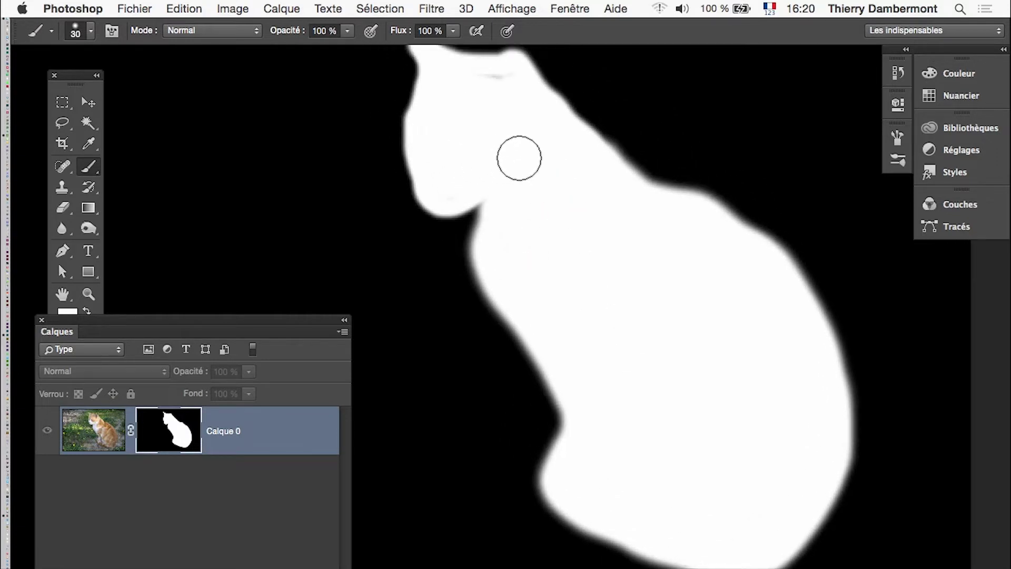
pyautogui.moveTo(469, 90); pyautogui.dragTo(503, 85)
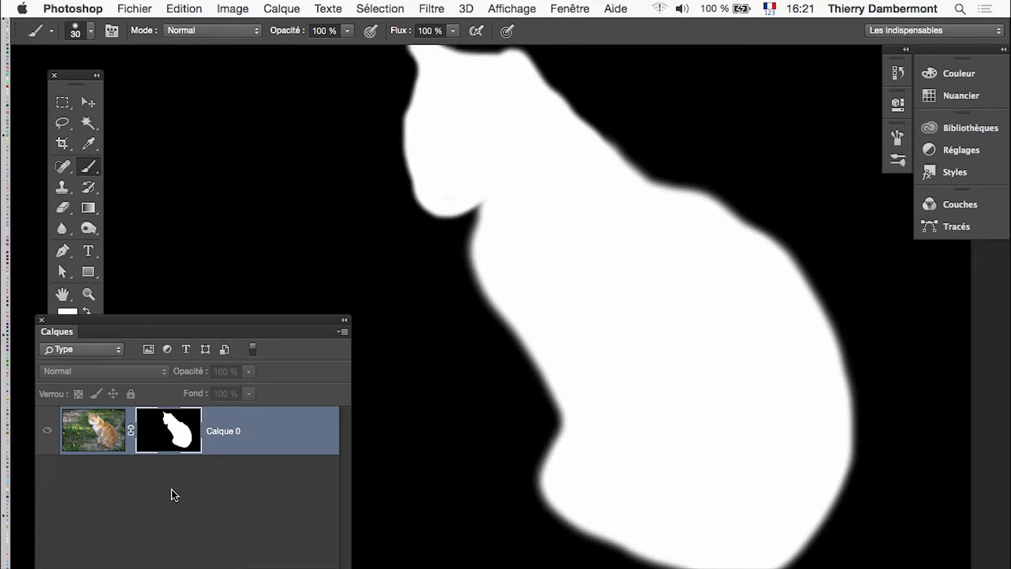
# Save the masked cat as cat.psd and return to standard screen mode.
pyautogui.keyDown('alt'); pyautogui.click(175, 445); pyautogui.keyUp('alt')
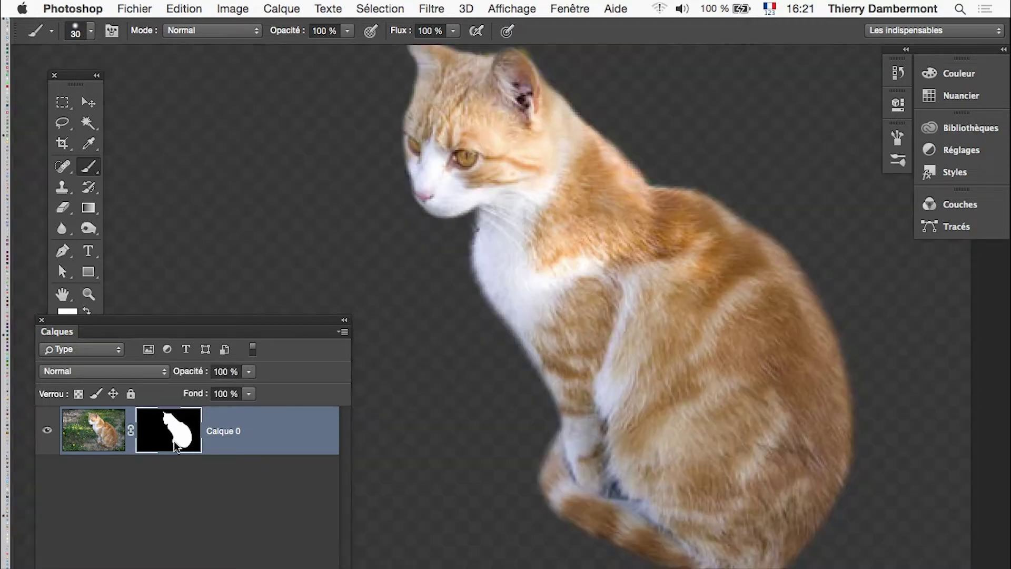
pyautogui.keyDown('alt'); pyautogui.click(619, 398); pyautogui.keyUp('alt')
pyautogui.click(135, 9)
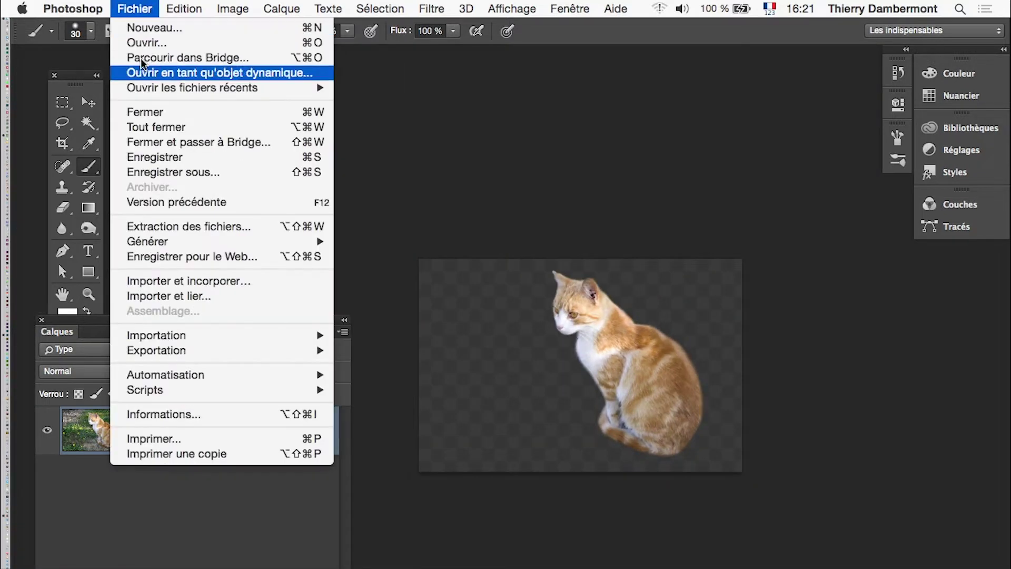
pyautogui.click(195, 170)
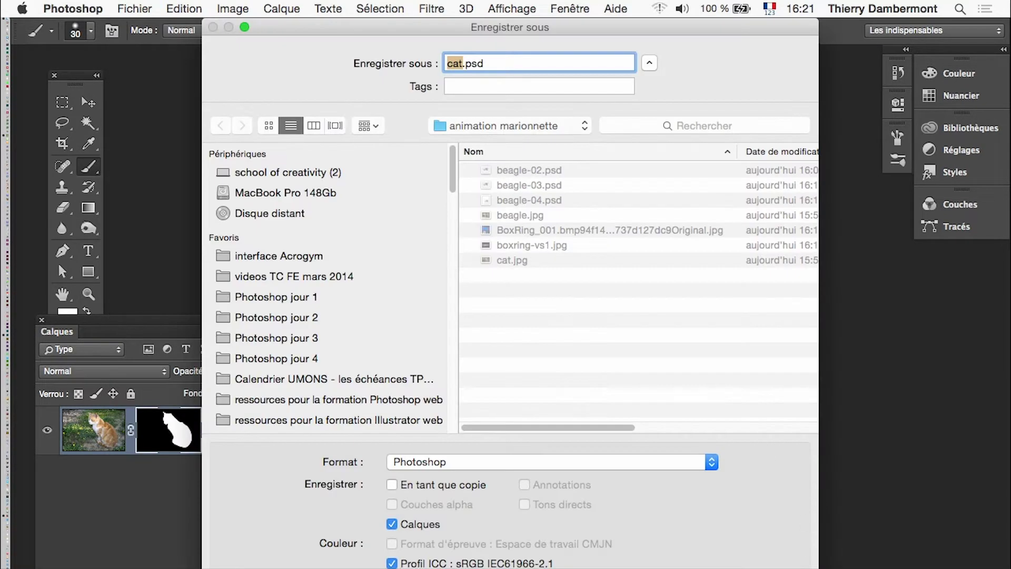
pyautogui.press('Return')
pyautogui.click(789, 299)
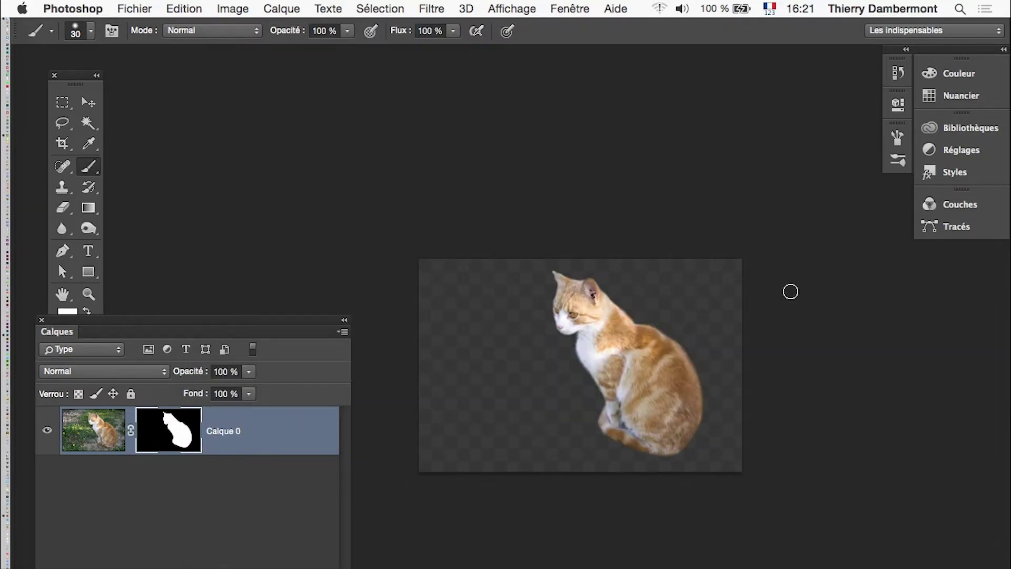
pyautogui.hotkey('shift', 'f')
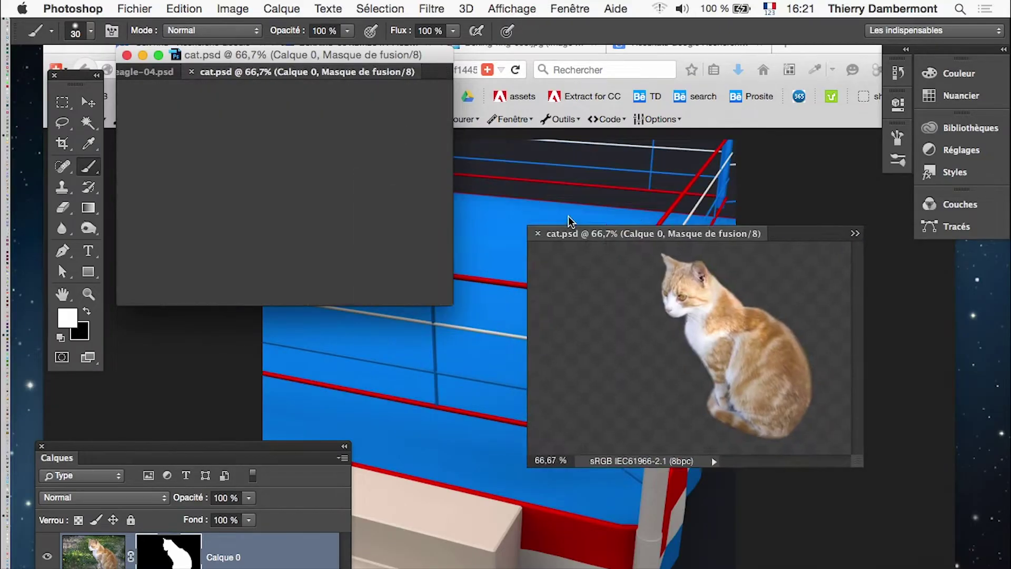
# Float cat.psd and drag its cat layer into beagle-04.psd as Calque 1.
pyautogui.moveTo(265, 77); pyautogui.dragTo(693, 289)
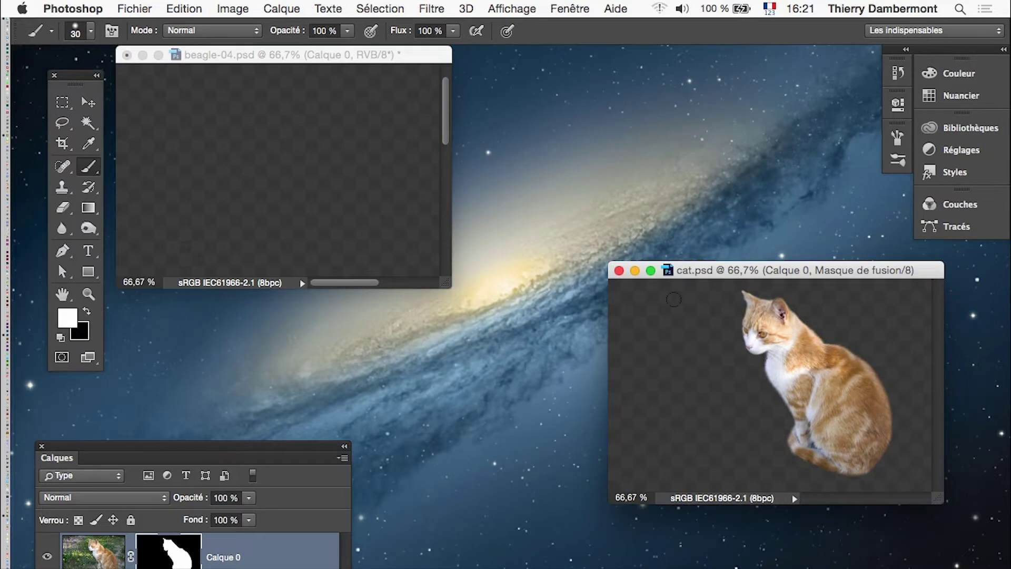
pyautogui.click(327, 59)
pyautogui.press('super+minus')
pyautogui.press('super+minus')
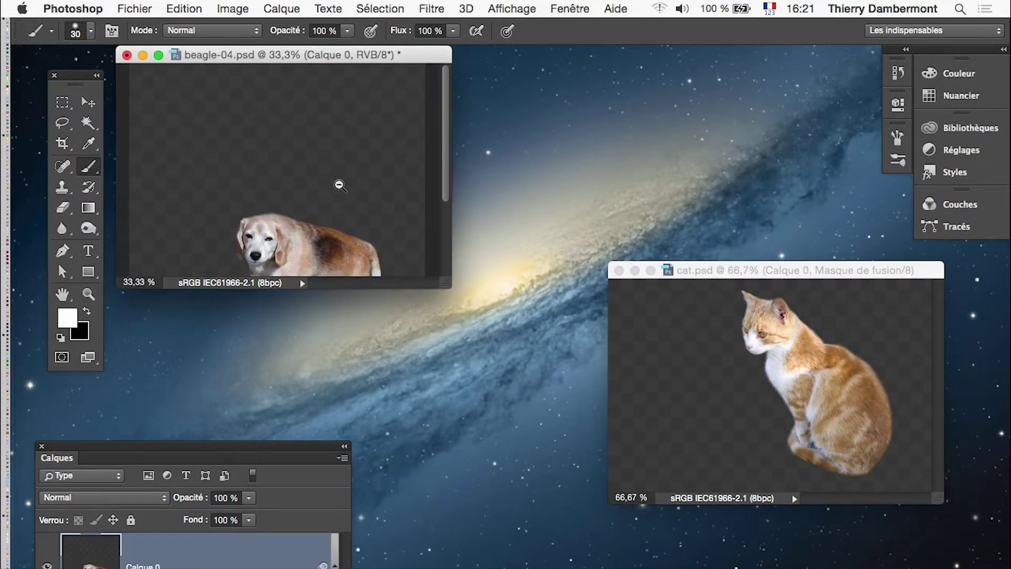
pyautogui.press('super+minus')
pyautogui.click(742, 270)
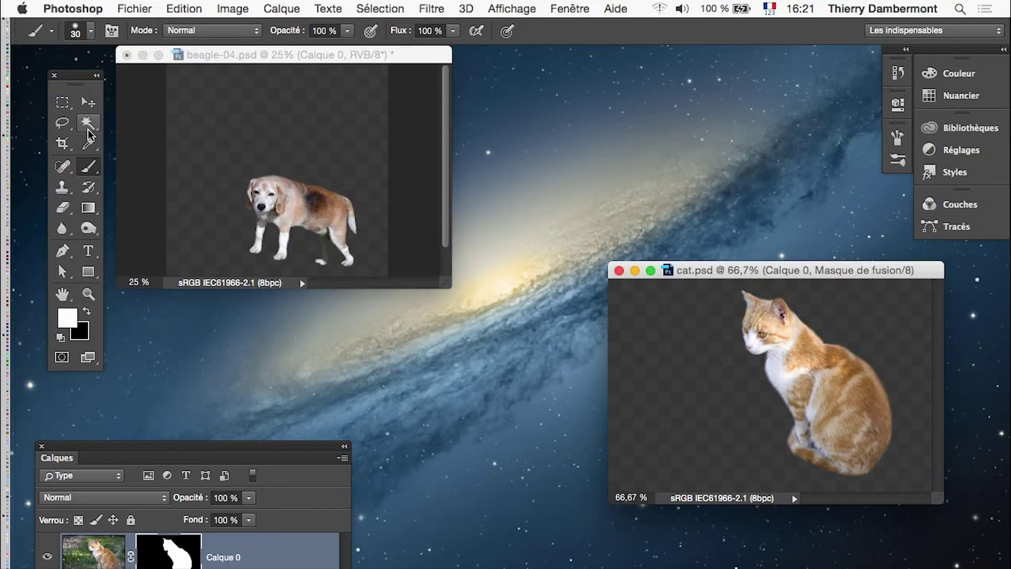
pyautogui.press('v')
pyautogui.moveTo(831, 394); pyautogui.dragTo(330, 220)
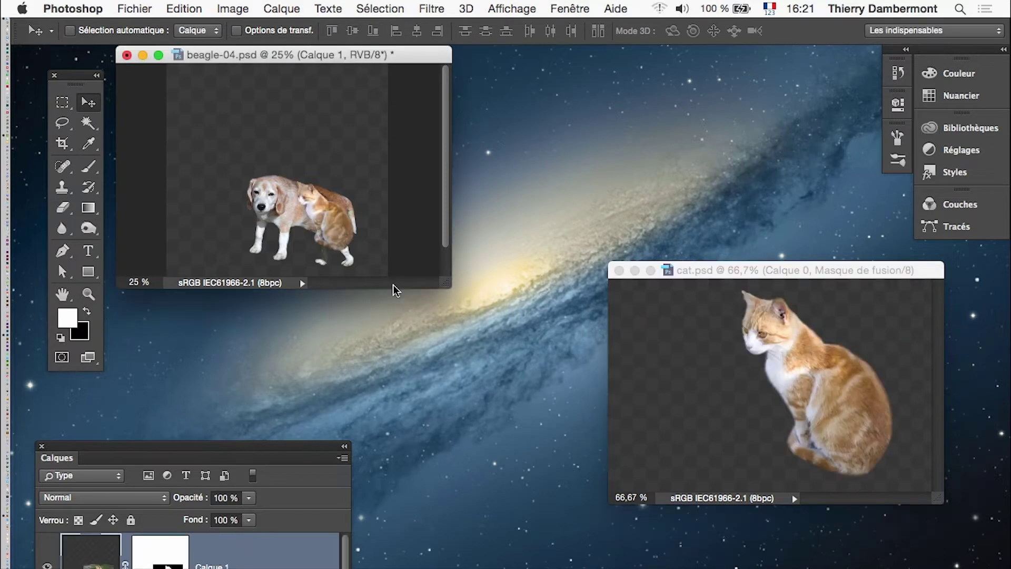
pyautogui.moveTo(448, 288); pyautogui.dragTo(611, 480)
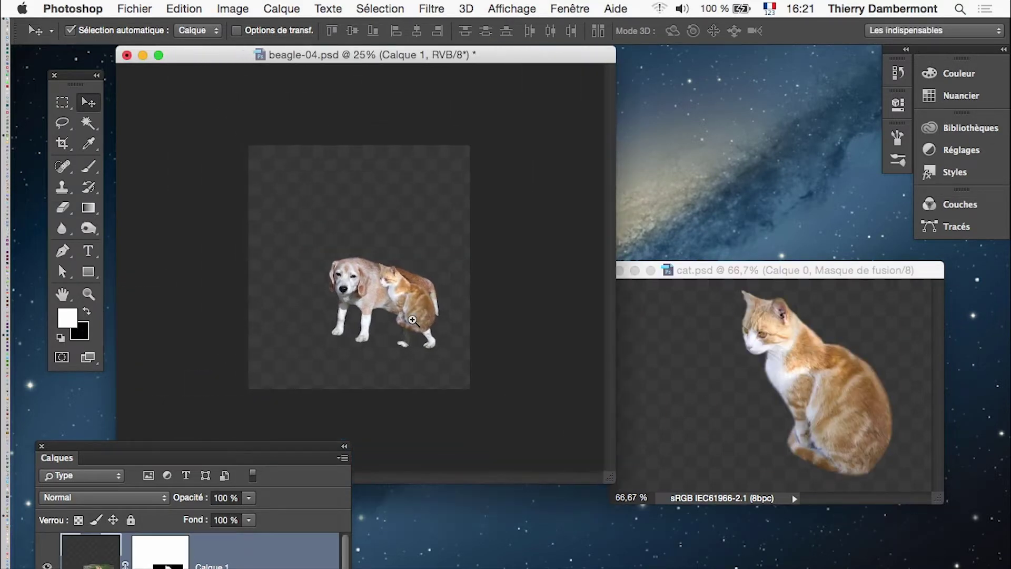
pyautogui.keyDown('super'); pyautogui.click(413, 321); pyautogui.keyUp('super')
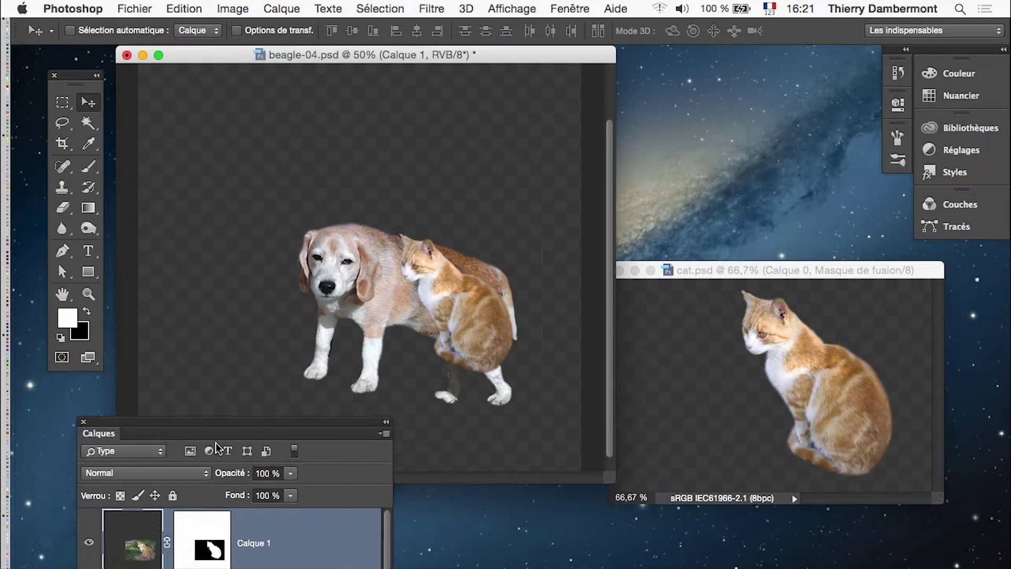
pyautogui.moveTo(207, 463); pyautogui.dragTo(753, 58)
# Move Calque 1 below the beagle layer and rotate the cat upside down under the dog.
pyautogui.moveTo(894, 345); pyautogui.dragTo(892, 497)
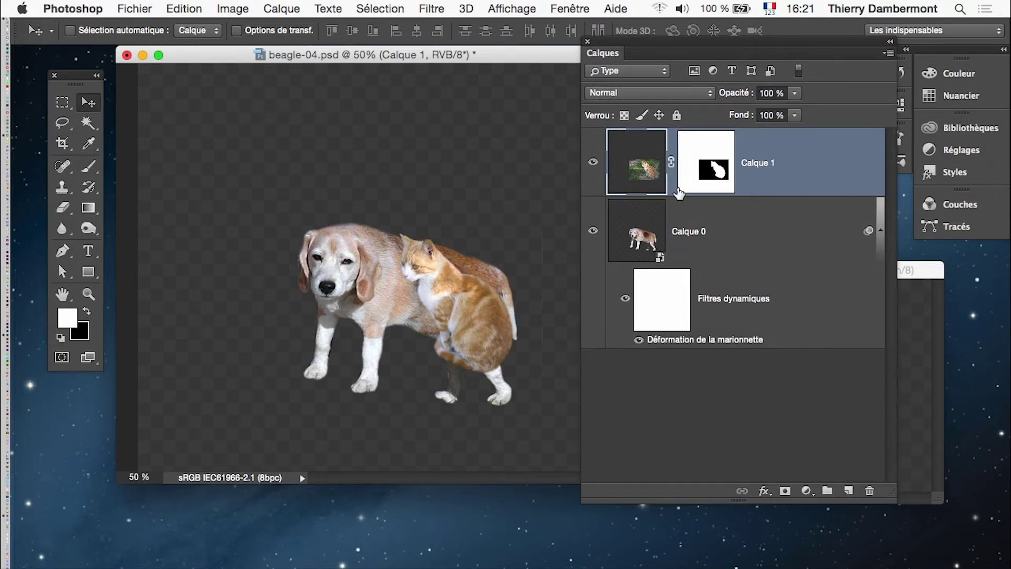
pyautogui.moveTo(648, 170); pyautogui.dragTo(662, 345)
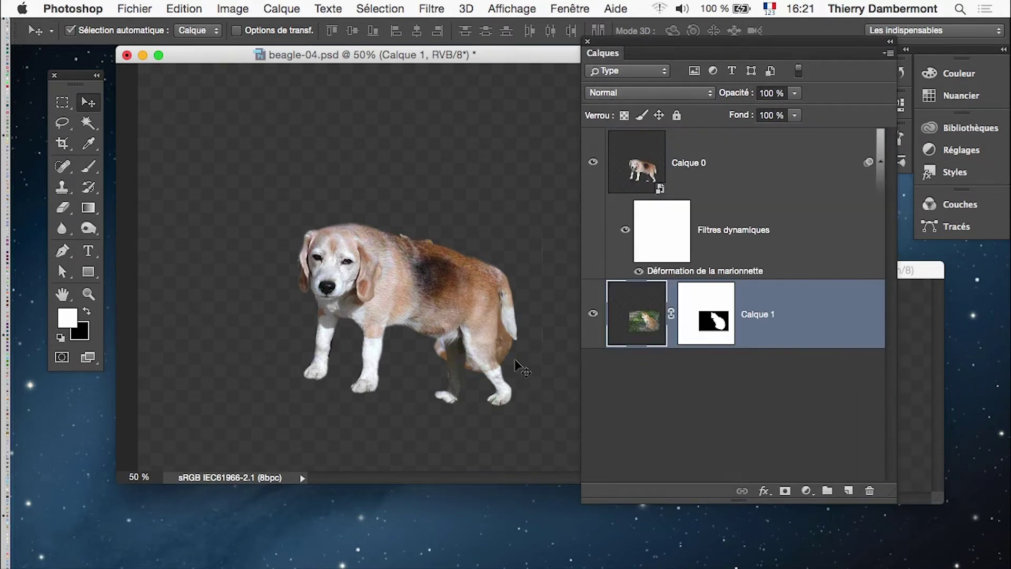
pyautogui.press('super+t')
pyautogui.moveTo(550, 416); pyautogui.dragTo(542, 482)
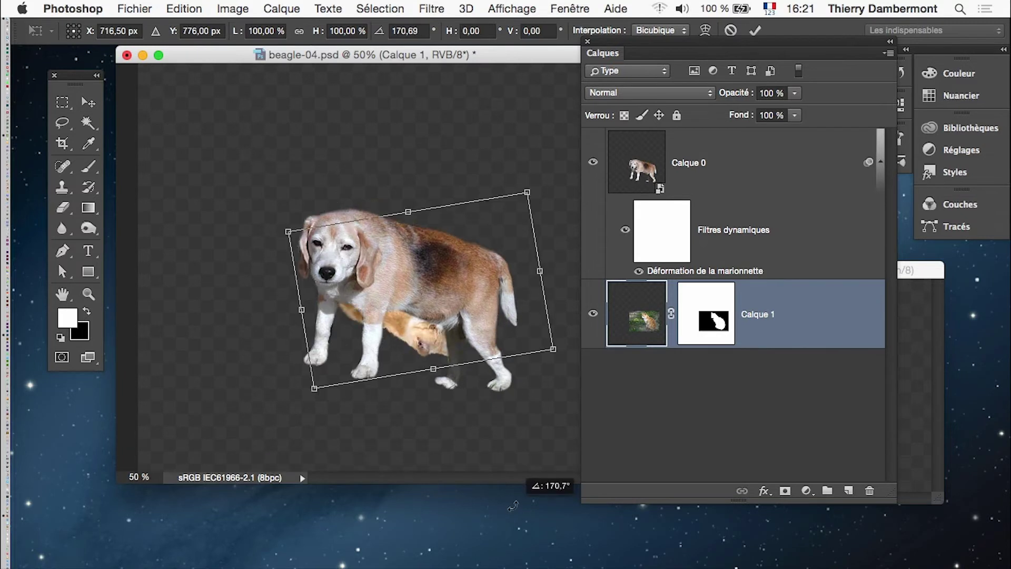
pyautogui.moveTo(421, 295); pyautogui.dragTo(371, 382)
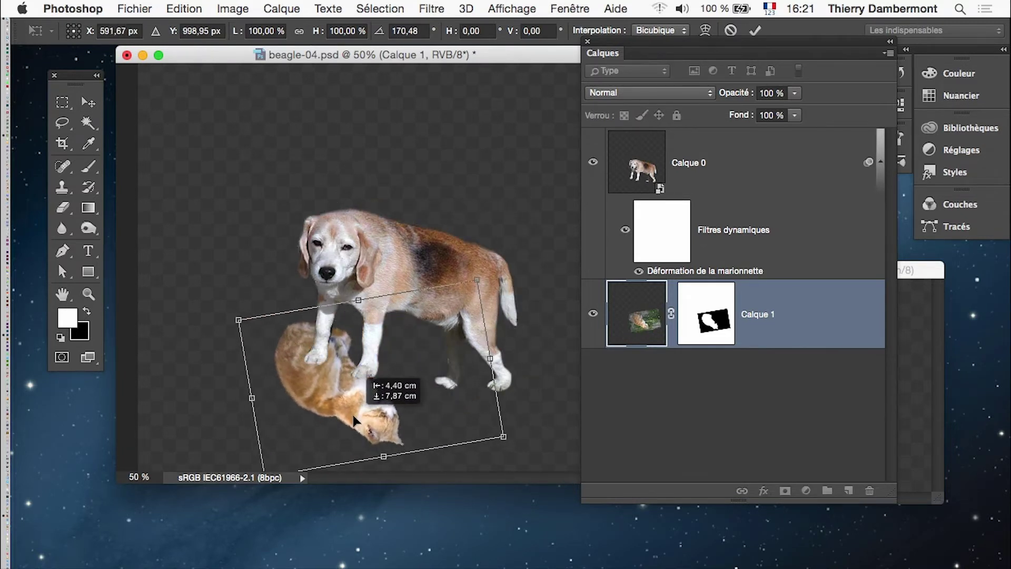
pyautogui.moveTo(536, 452); pyautogui.dragTo(553, 382)
# Fine-tune the cat's tilt and position, scale it to about 122%, and commit.
pyautogui.moveTo(326, 398); pyautogui.dragTo(337, 385)
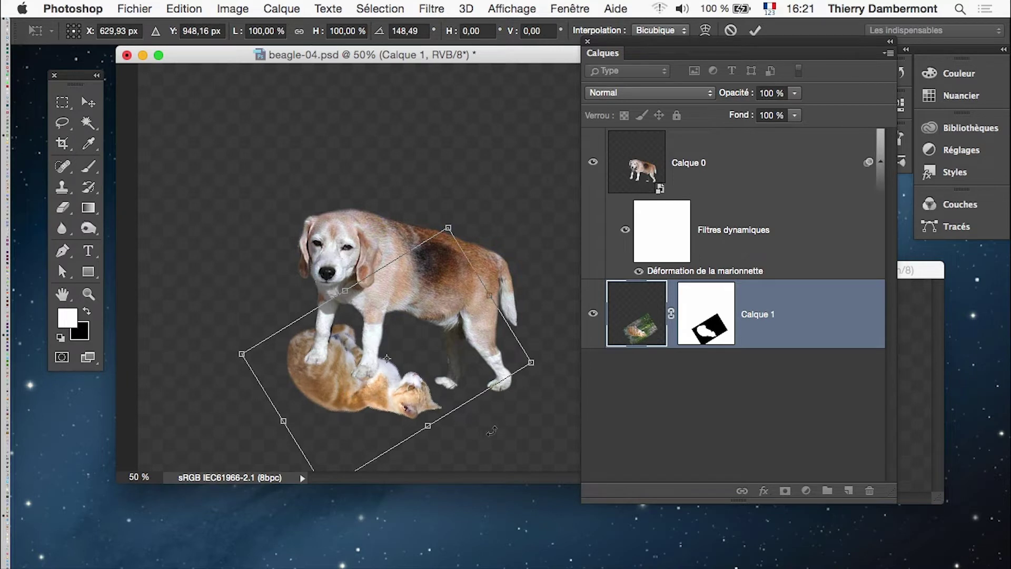
pyautogui.moveTo(459, 429); pyautogui.dragTo(489, 438)
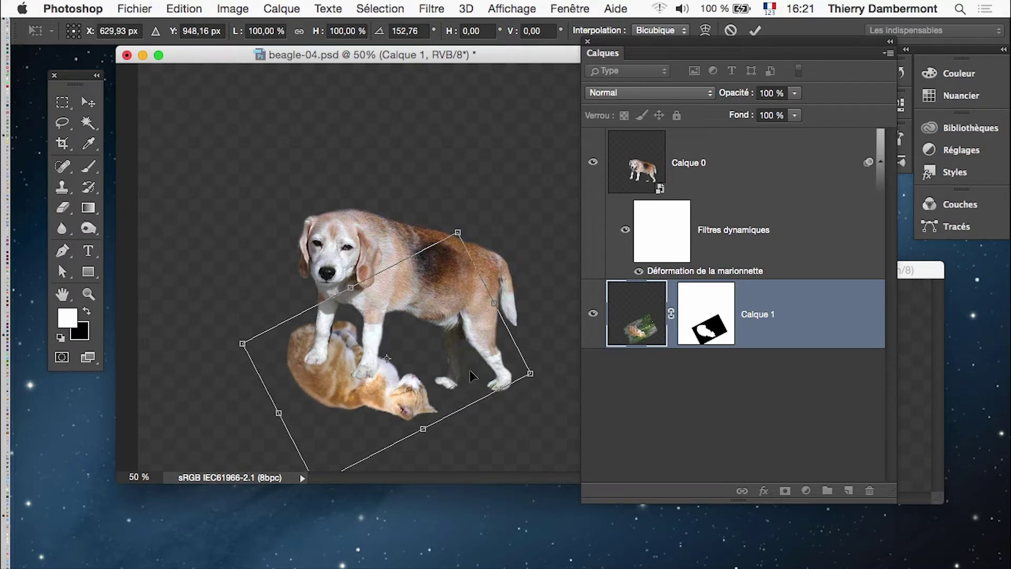
pyautogui.press('super+minus')
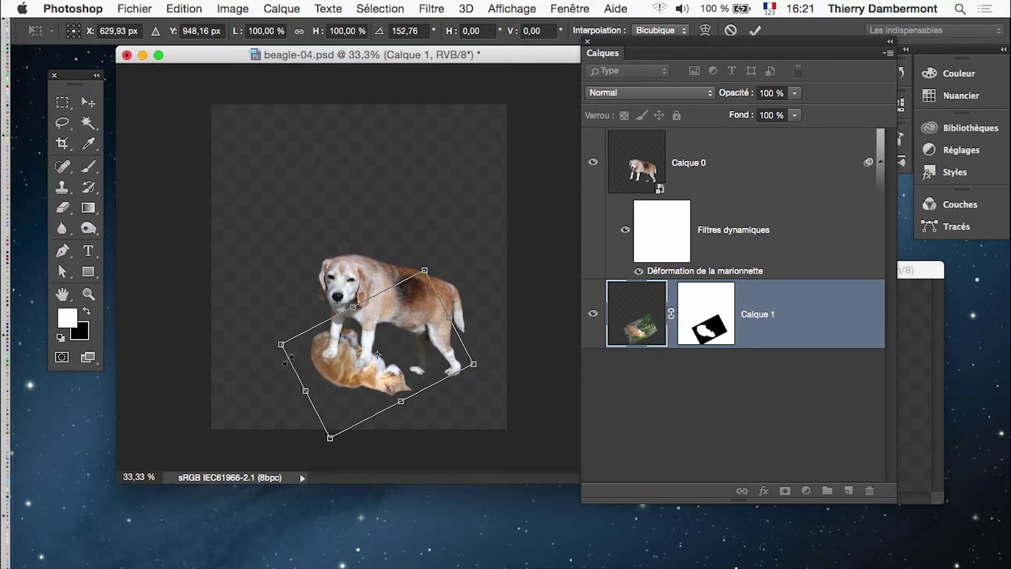
pyautogui.moveTo(281, 345); pyautogui.dragTo(245, 340)
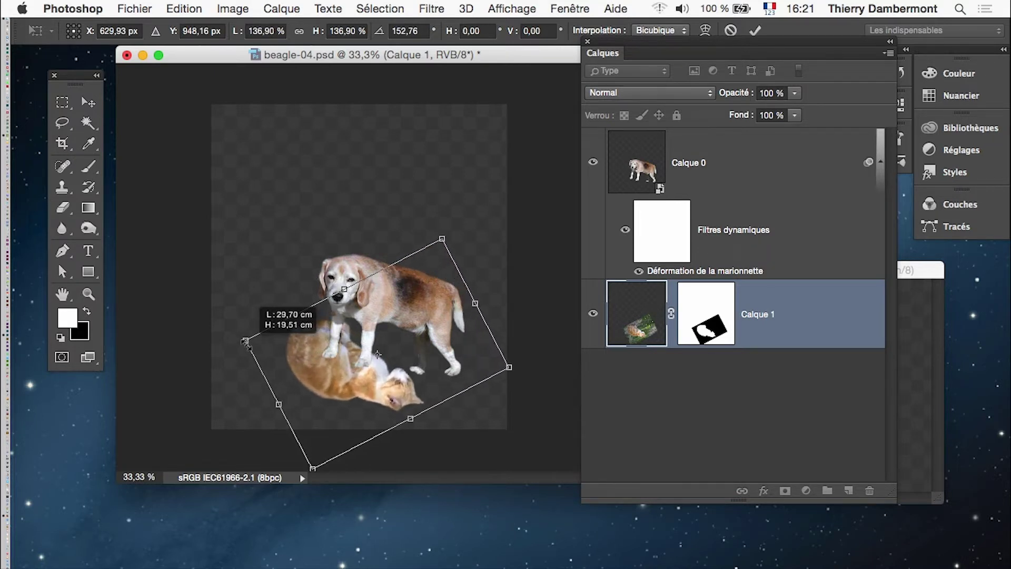
pyautogui.moveTo(329, 385); pyautogui.dragTo(350, 397)
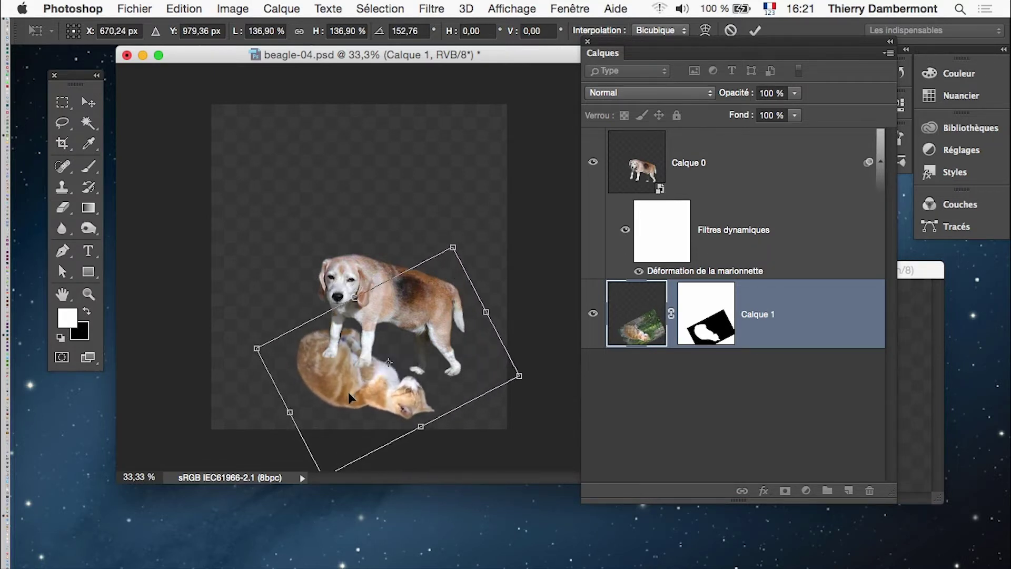
pyautogui.moveTo(261, 346); pyautogui.dragTo(271, 350)
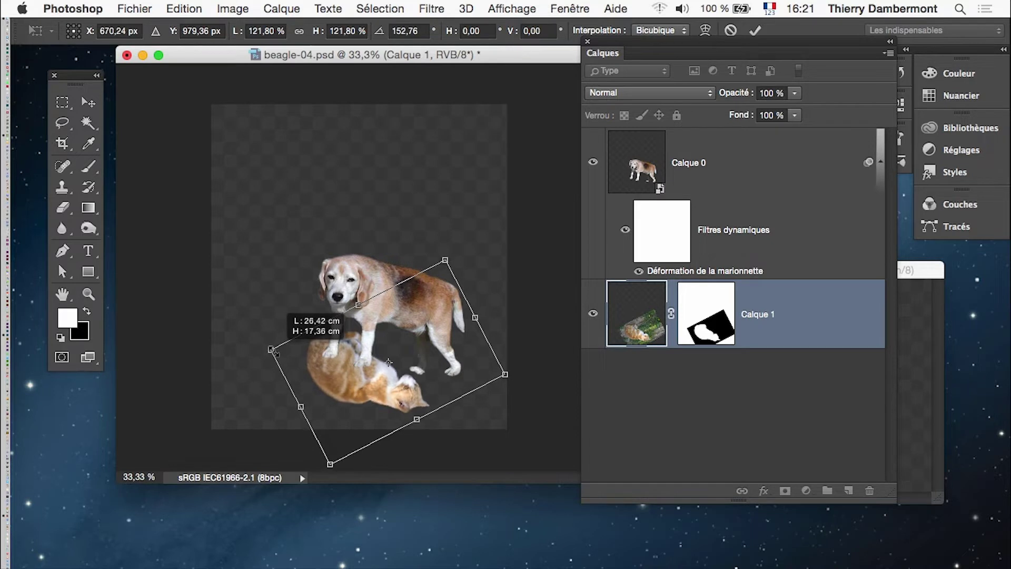
pyautogui.click(755, 32)
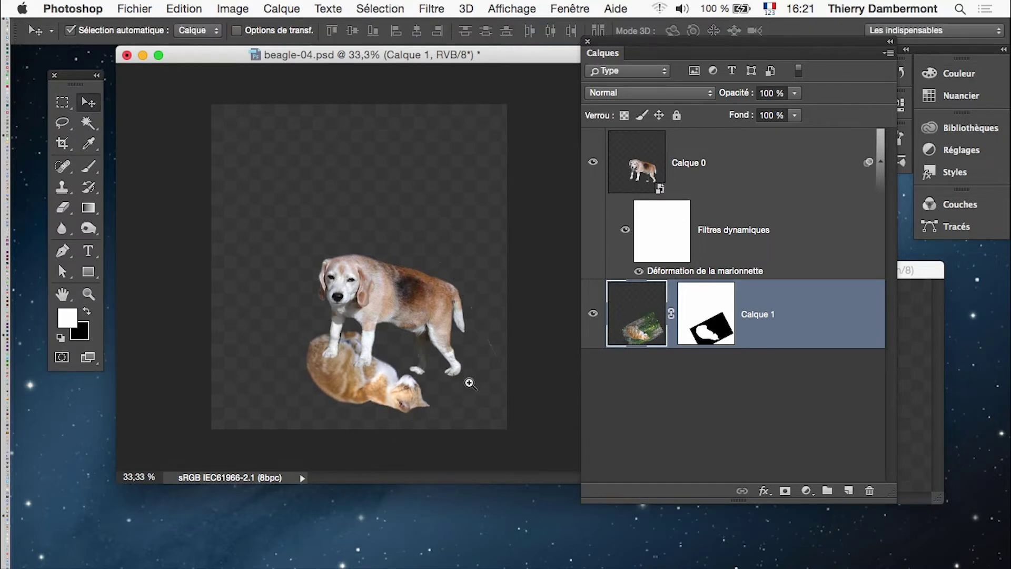
pyautogui.click(469, 382)
# View Calque 1's mask in full screen and set an 84 px brush.
pyautogui.keyDown('alt'); pyautogui.click(709, 343); pyautogui.keyUp('alt')
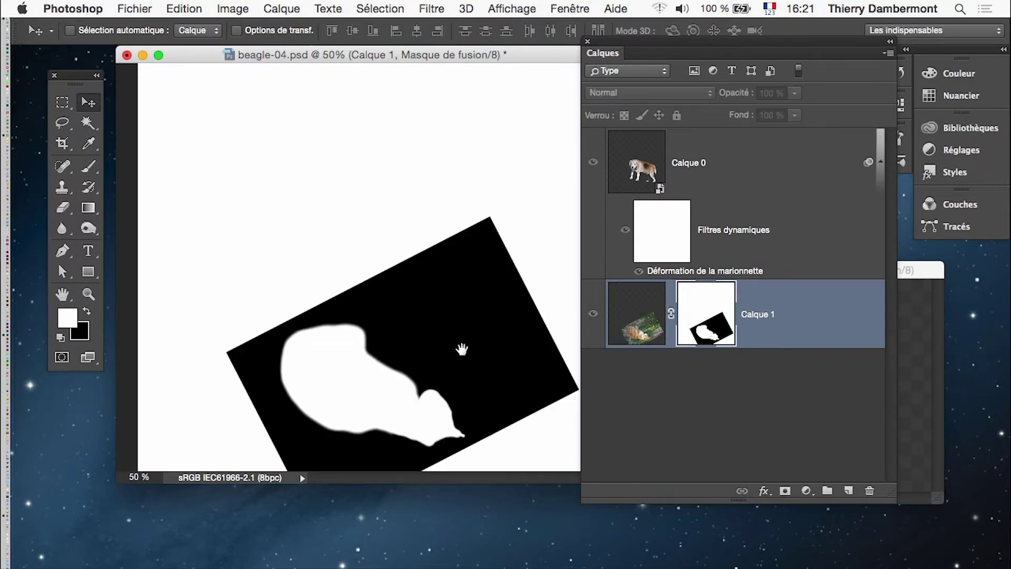
pyautogui.press('f')
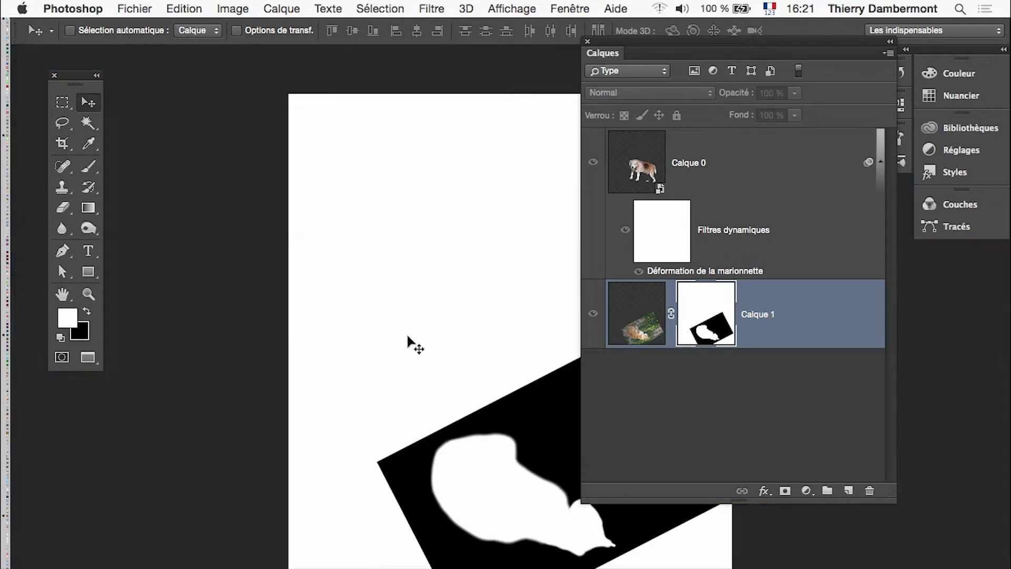
pyautogui.moveTo(411, 342); pyautogui.dragTo(210, 270)
pyautogui.click(80, 168)
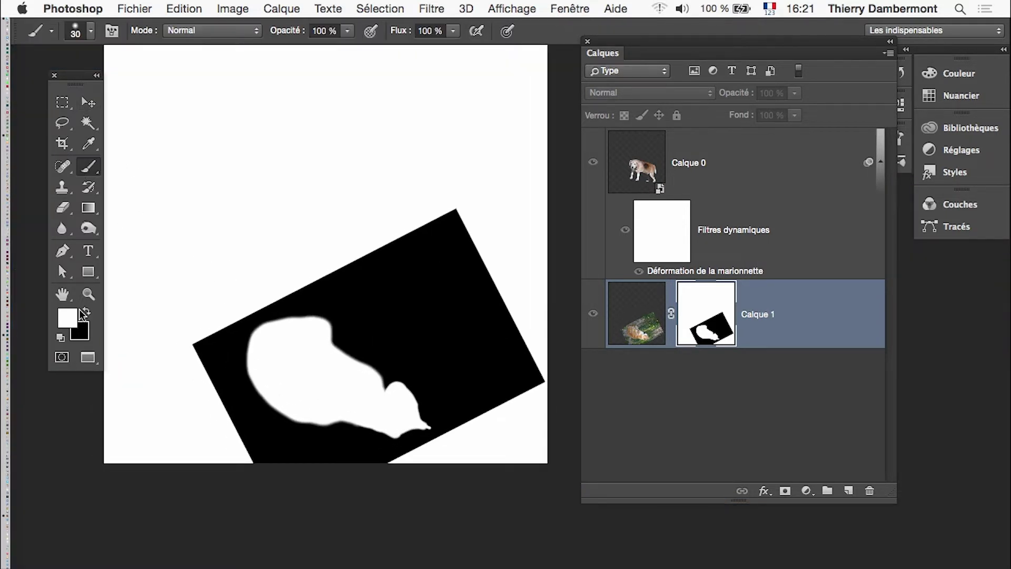
pyautogui.moveTo(190, 326); pyautogui.dragTo(199, 329)
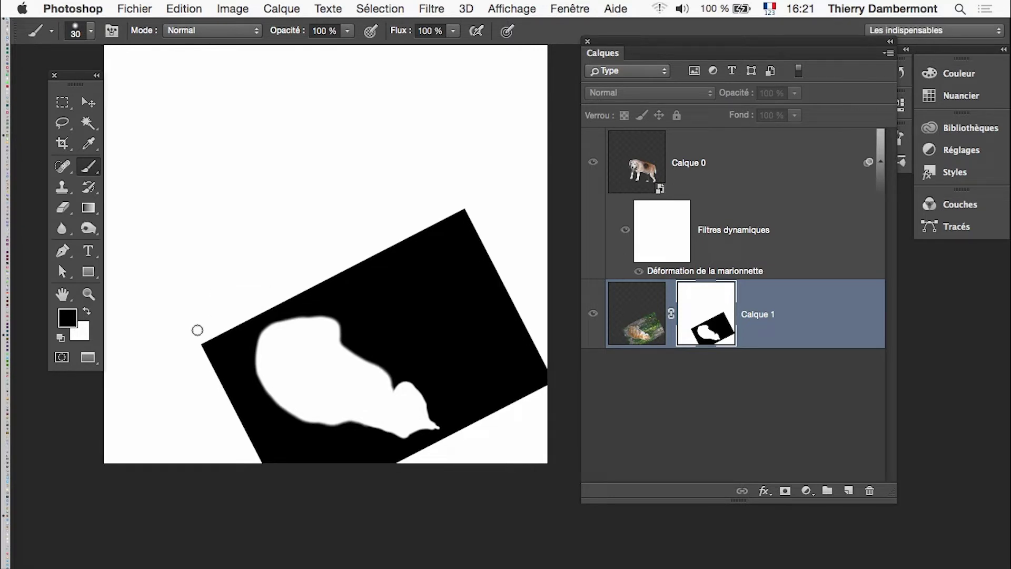
pyautogui.moveTo(219, 329); pyautogui.dragTo(194, 371)
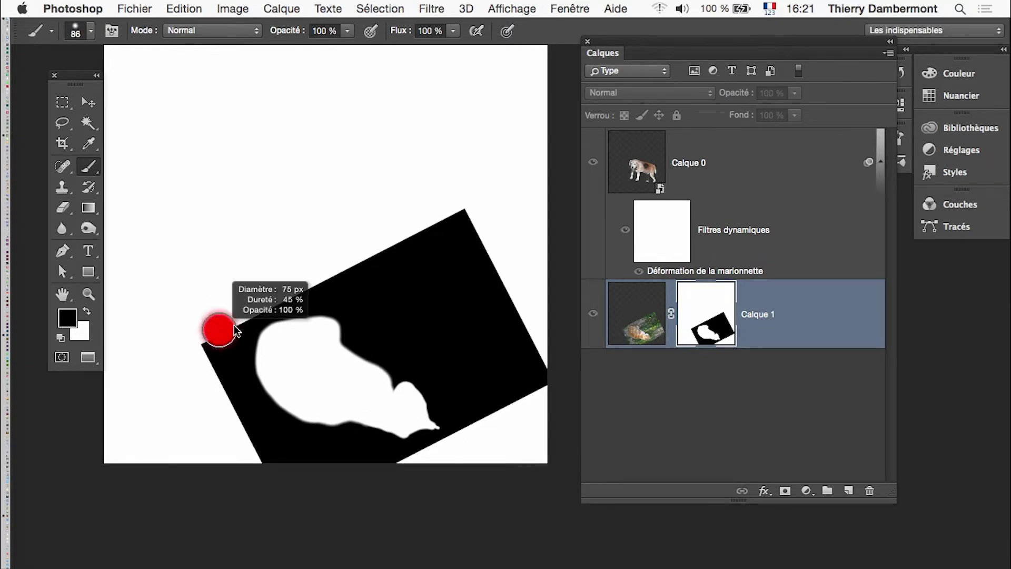
# Paint black over the white areas along the mask's edges and corners.
pyautogui.click(200, 339)
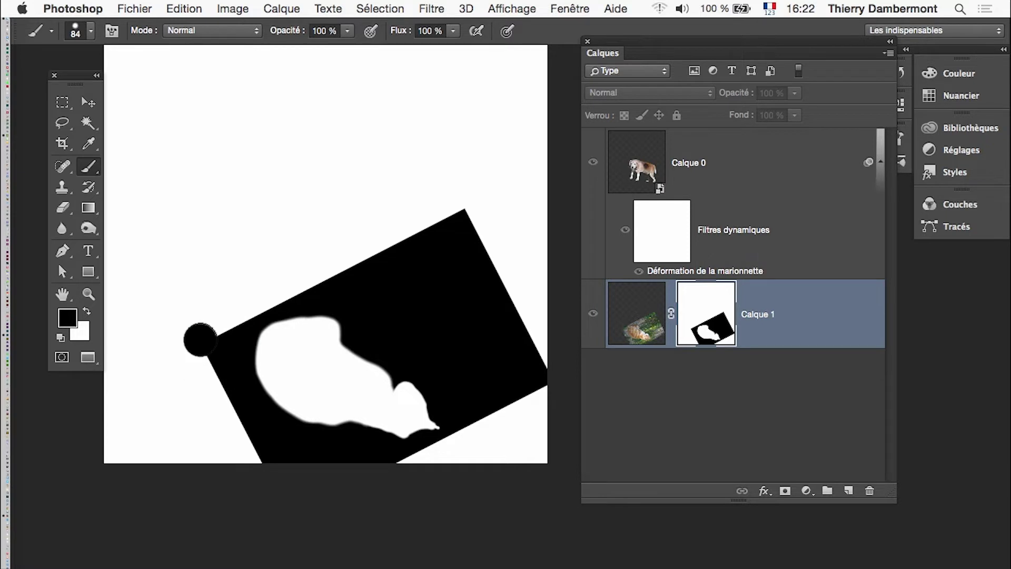
pyautogui.keyDown('shift'); pyautogui.click(454, 199); pyautogui.keyUp('shift')
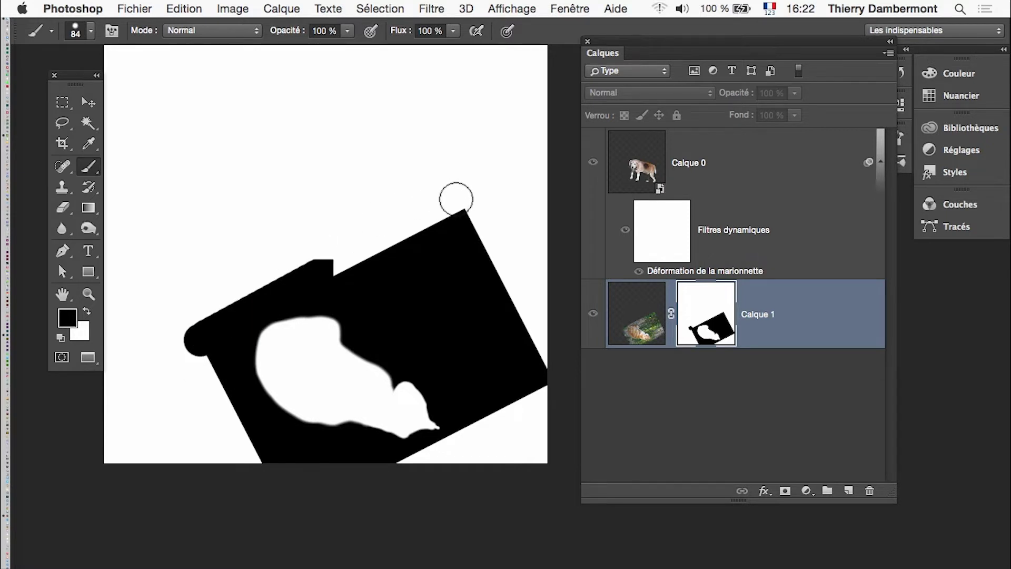
pyautogui.keyDown('shift'); pyautogui.click(554, 373); pyautogui.keyUp('shift')
pyautogui.click(191, 342)
pyautogui.keyDown('shift'); pyautogui.click(253, 466); pyautogui.keyUp('shift')
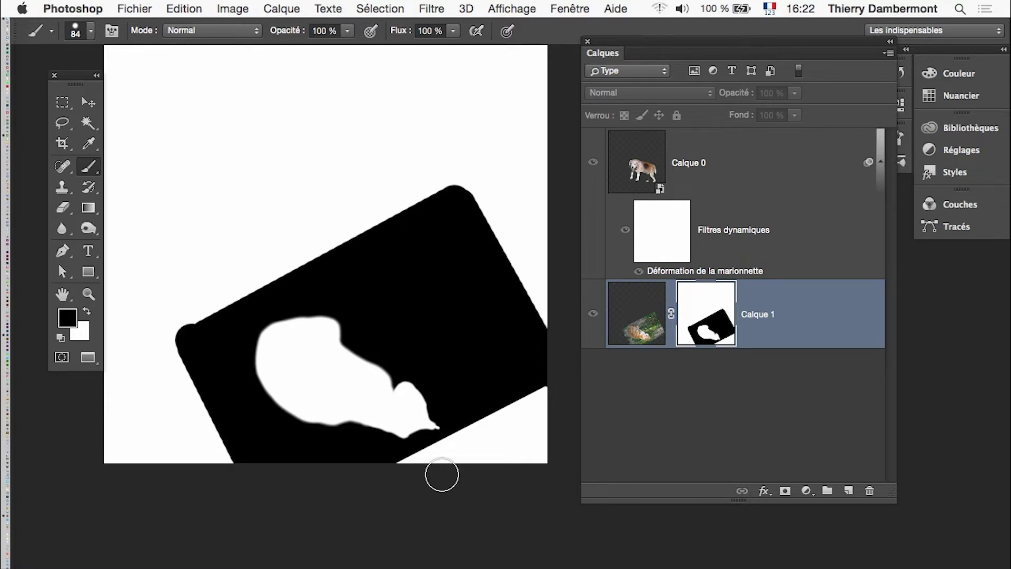
pyautogui.moveTo(564, 372)
pyautogui.mouseDown()
pyautogui.moveTo(532, 424)
pyautogui.moveTo(466, 471)
pyautogui.mouseUp()
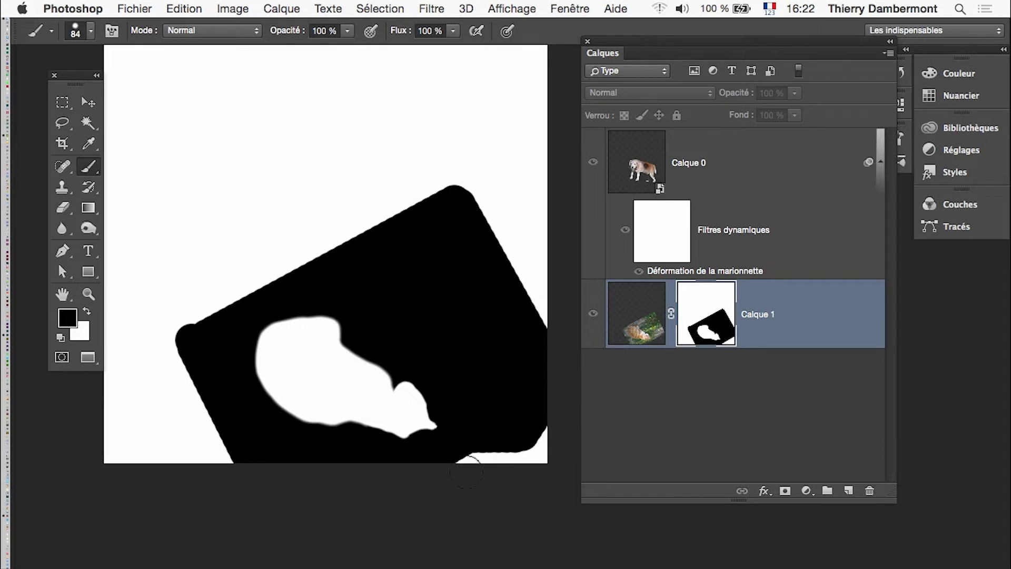
pyautogui.moveTo(529, 456); pyautogui.dragTo(472, 458)
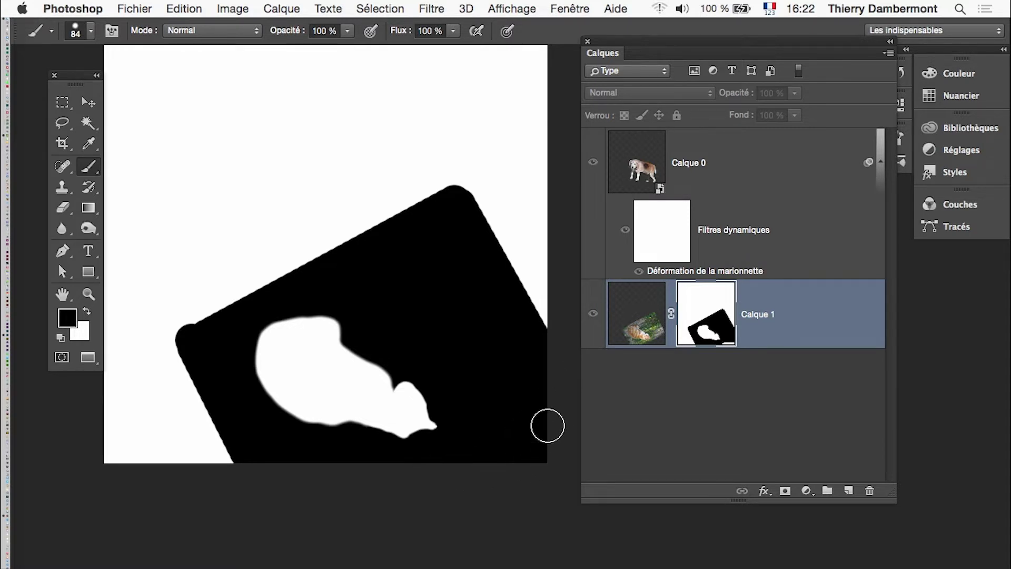
pyautogui.moveTo(545, 336)
pyautogui.mouseDown()
pyautogui.moveTo(481, 205)
pyautogui.moveTo(462, 193)
pyautogui.mouseUp()
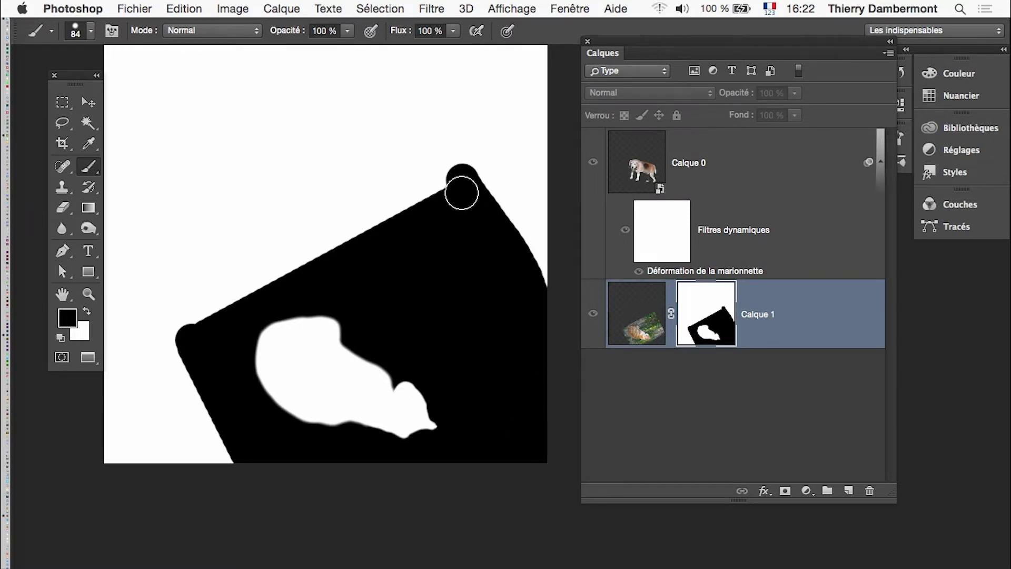
# With a 308 px brush, paint out the remaining white wedges of the mask.
pyautogui.keyDown('alt'); pyautogui.click(401, 194); pyautogui.keyUp('alt')
pyautogui.moveTo(371, 185); pyautogui.dragTo(397, 187)
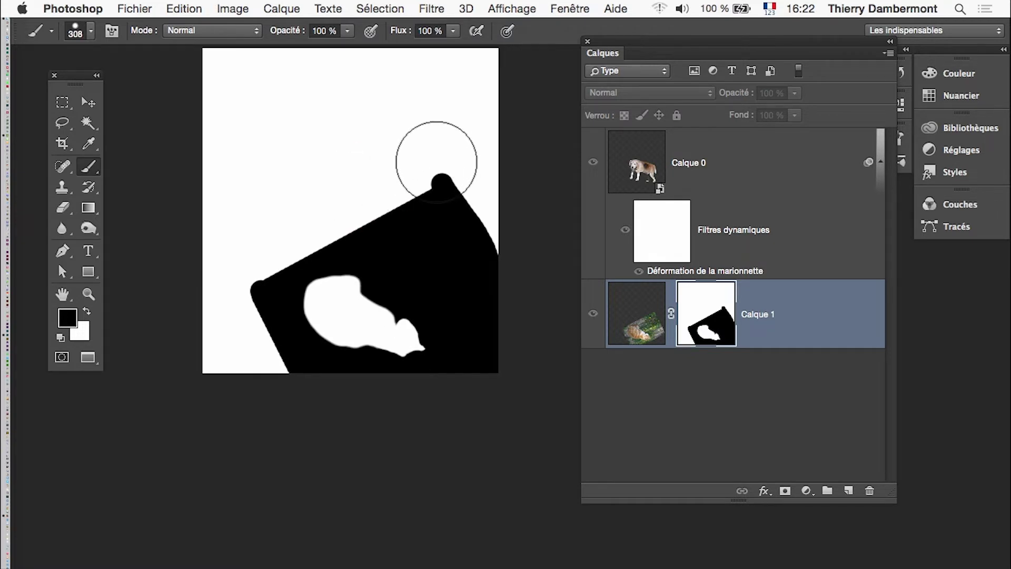
pyautogui.click(437, 158)
pyautogui.keyDown('shift'); pyautogui.click(249, 260); pyautogui.keyUp('shift')
pyautogui.moveTo(237, 311)
pyautogui.mouseDown()
pyautogui.moveTo(226, 320)
pyautogui.moveTo(237, 87)
pyautogui.moveTo(474, 86)
pyautogui.mouseUp()
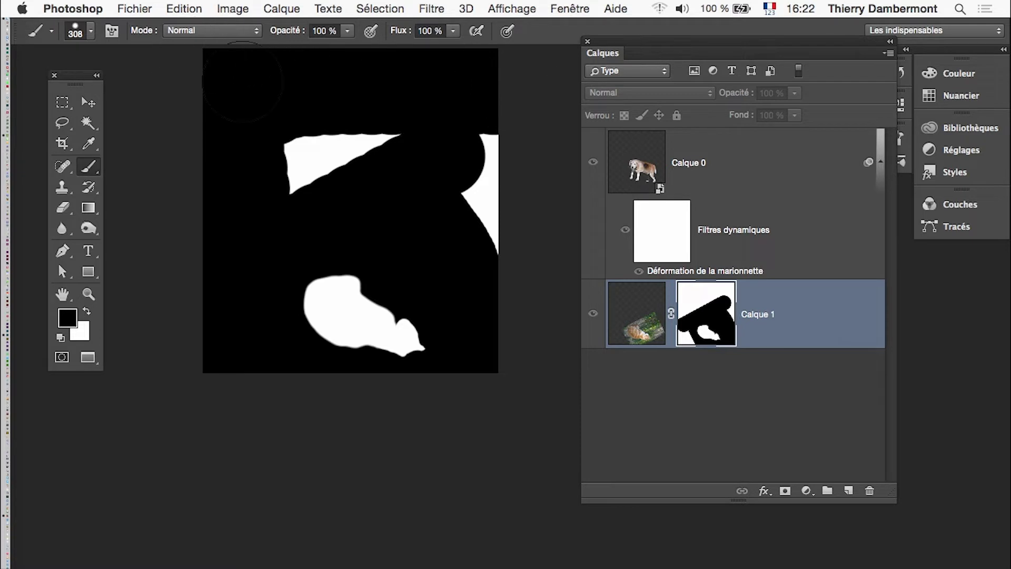
pyautogui.moveTo(306, 158); pyautogui.dragTo(372, 146)
pyautogui.moveTo(474, 158); pyautogui.dragTo(490, 242)
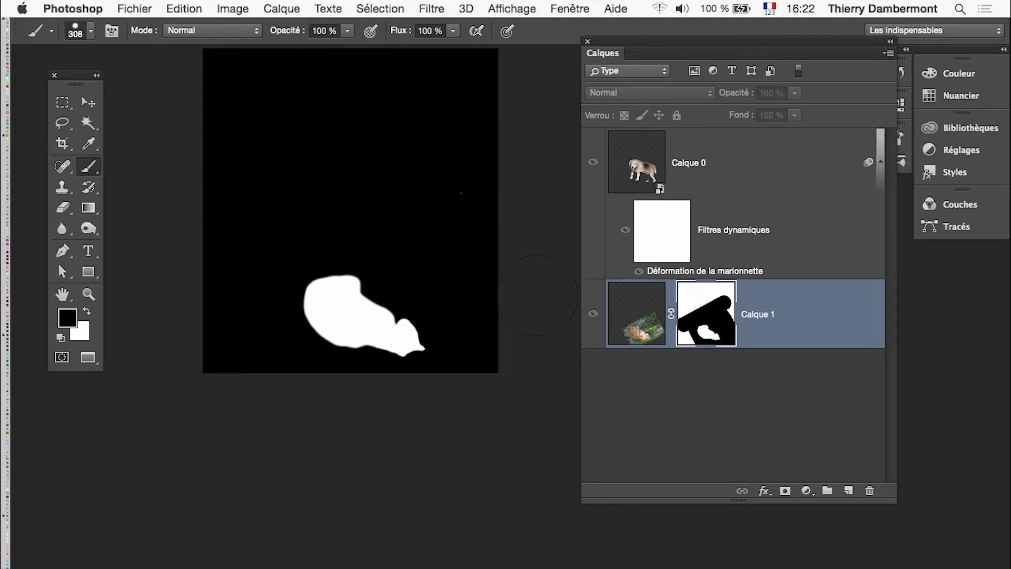
# Return to the dog-and-cat composite view and move the Layers panel clear of the image.
pyautogui.keyDown('alt'); pyautogui.click(692, 321); pyautogui.keyUp('alt')
pyautogui.keyDown('ctrl'); pyautogui.click(379, 333); pyautogui.keyUp('ctrl')
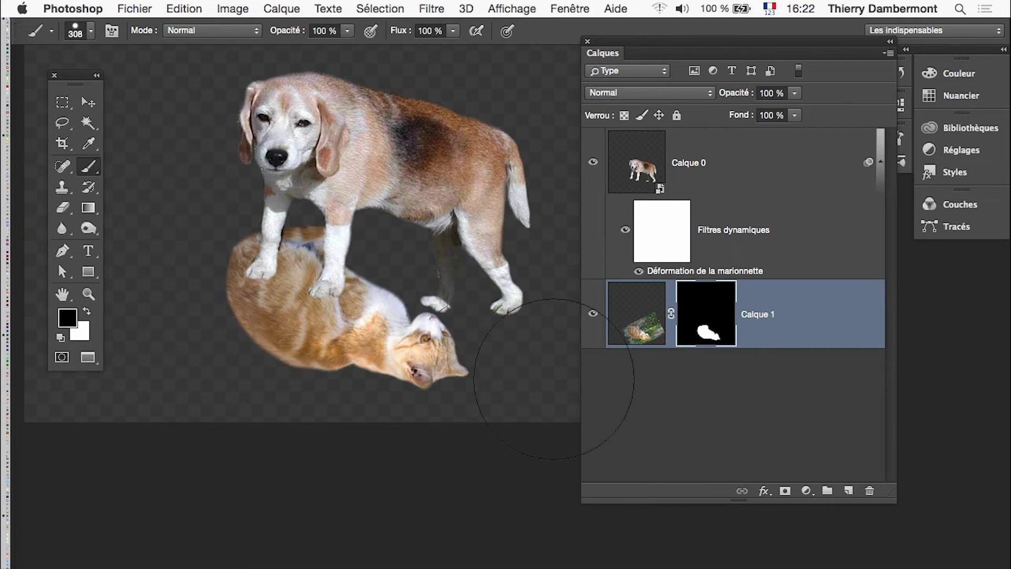
pyautogui.moveTo(494, 383); pyautogui.dragTo(476, 459)
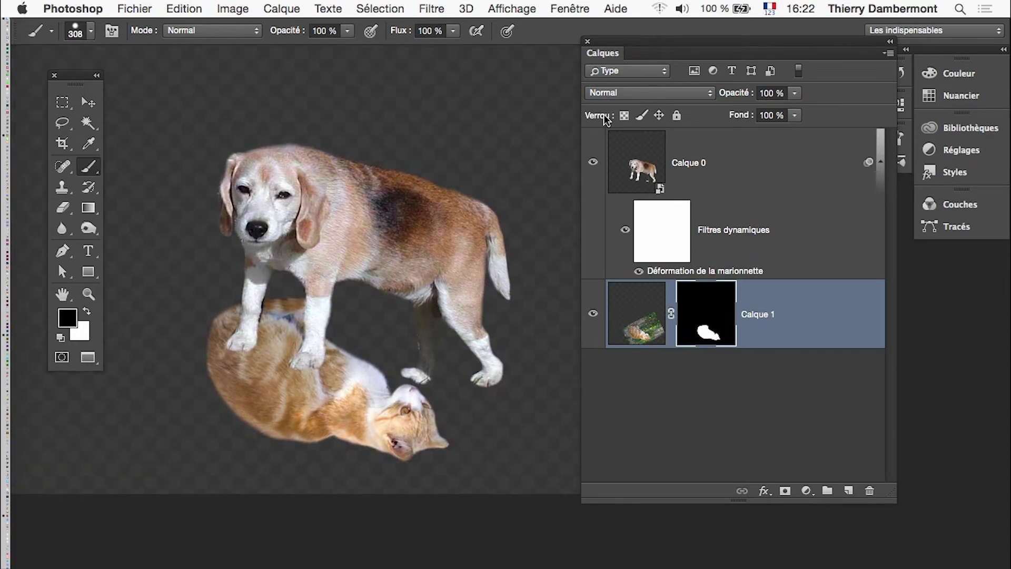
pyautogui.click(895, 495)
pyautogui.moveTo(713, 38); pyautogui.dragTo(793, 86)
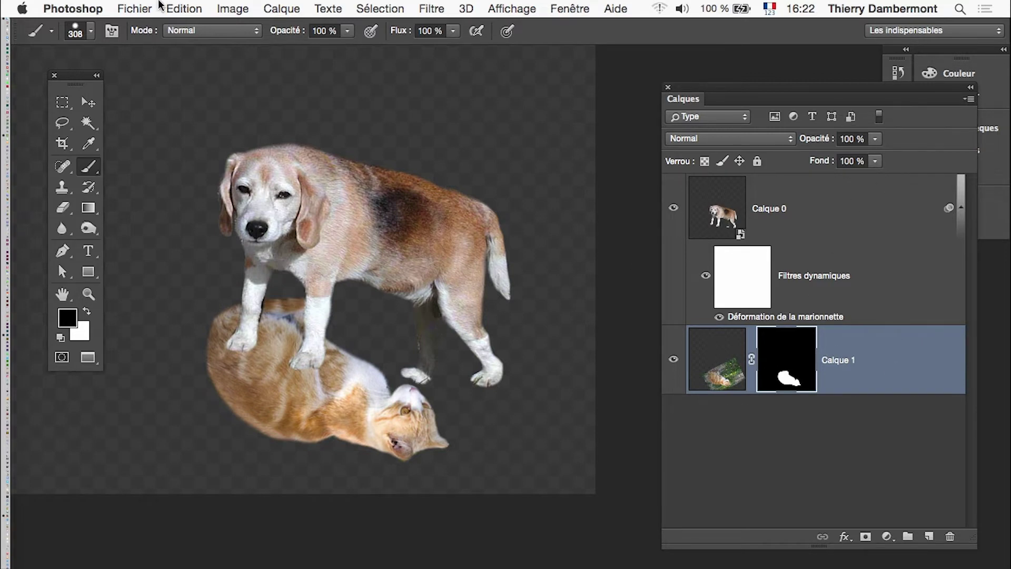
pyautogui.click(138, 8)
# Save the composite as beagle-05.psd, accepting the Photoshop format options.
pyautogui.click(226, 169)
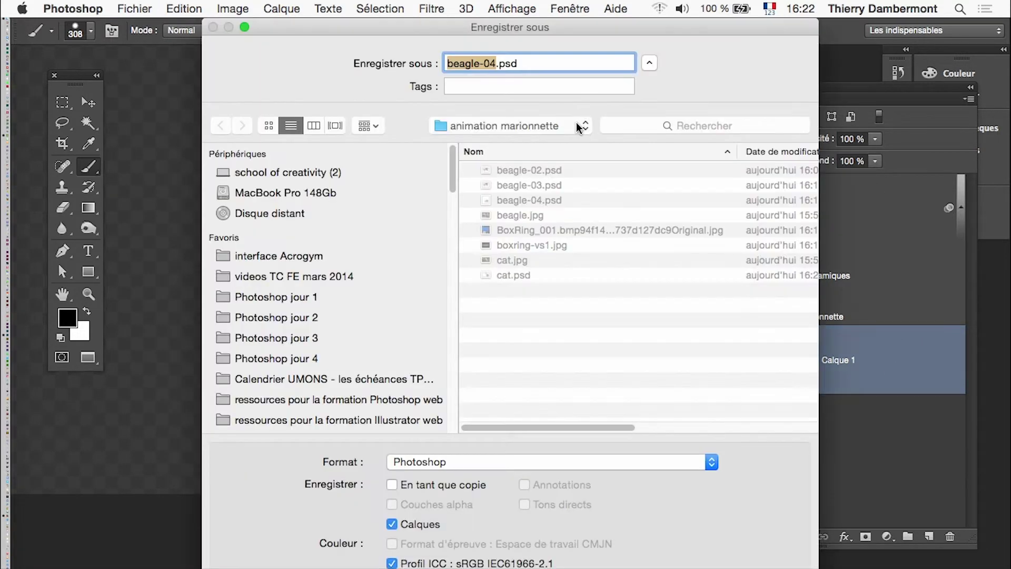
pyautogui.press('BackSpace')
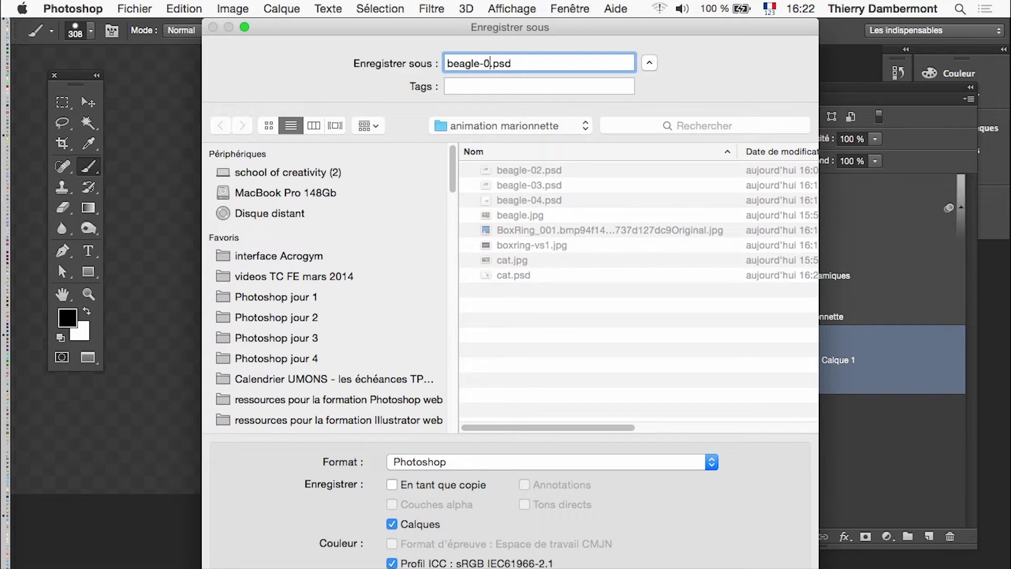
pyautogui.write('5')
pyautogui.press('Return')
pyautogui.click(808, 300)
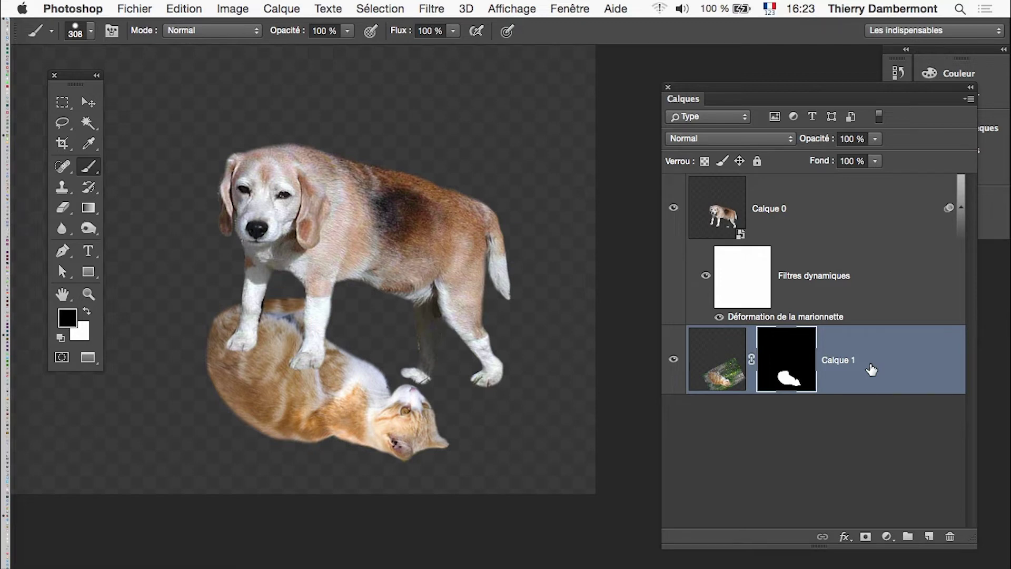
# Convert Calque 1 to a smart object and start Puppet Warp on it.
pyautogui.rightClick(871, 369)
pyautogui.click(770, 148)
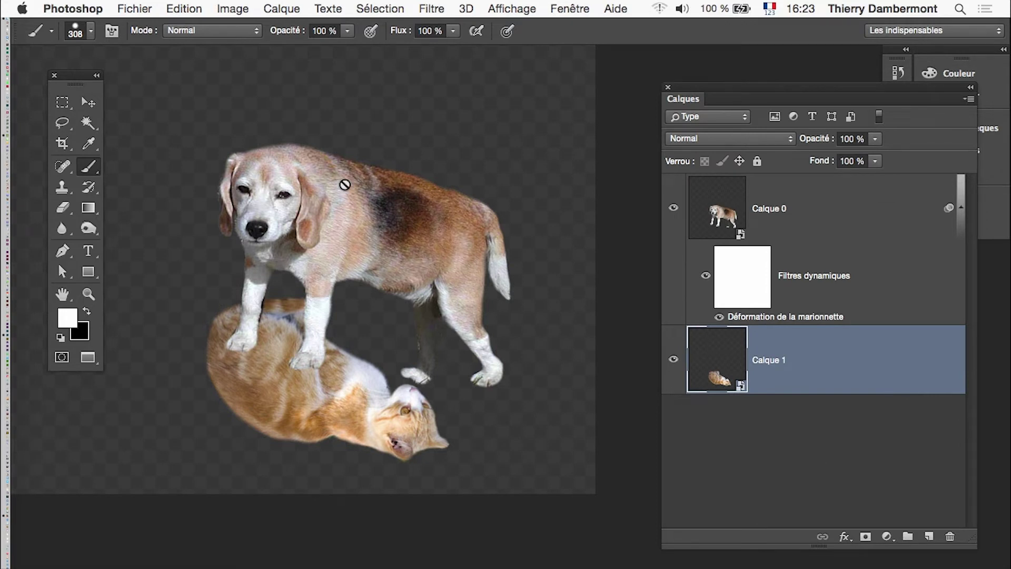
pyautogui.click(205, 9)
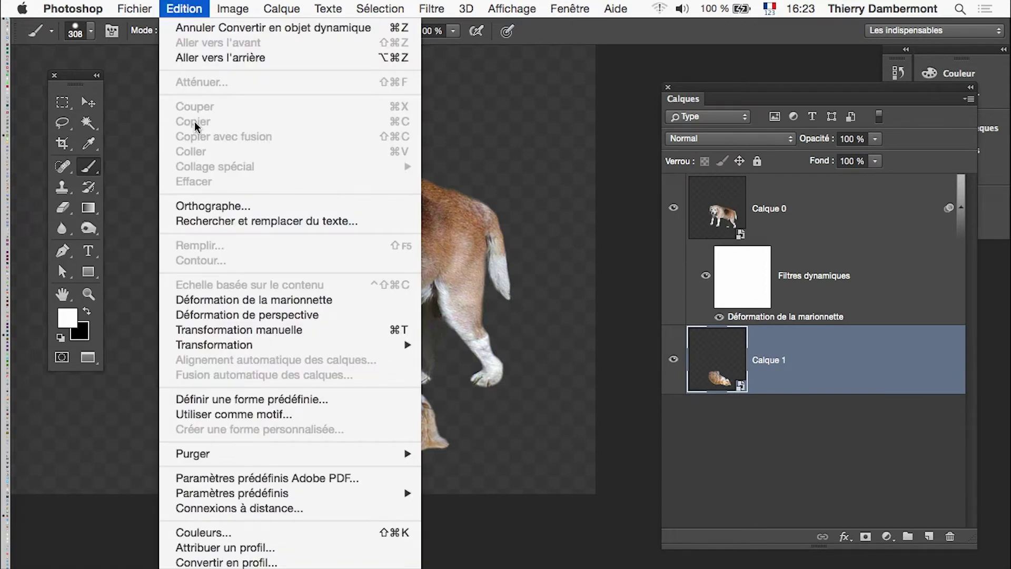
pyautogui.click(267, 300)
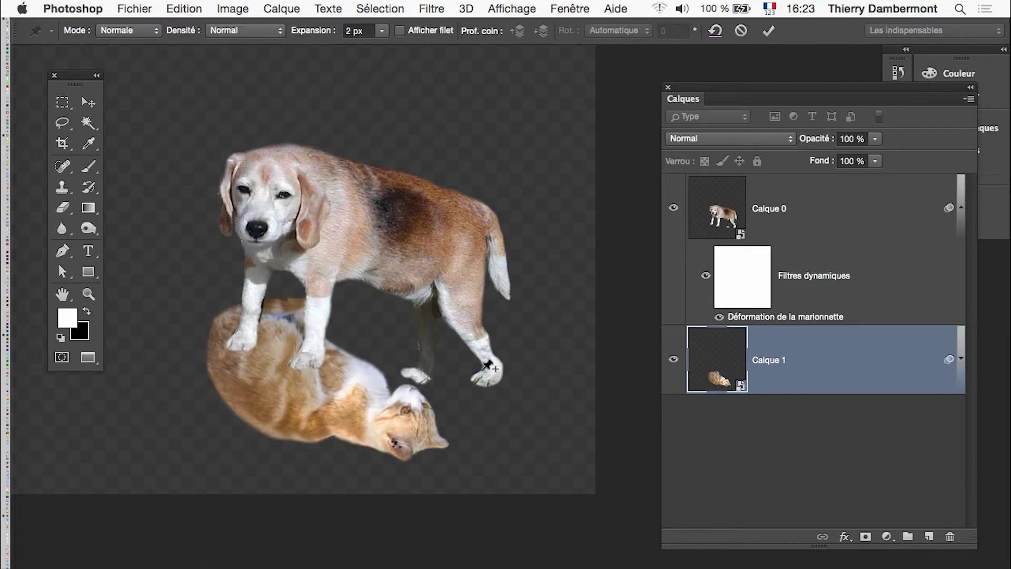
# Toggle the warp mesh and zoom in on the cat.
pyautogui.click(400, 31)
pyautogui.click(401, 31)
pyautogui.scroll(3, 313, 382)
pyautogui.scroll(1, 313, 382)
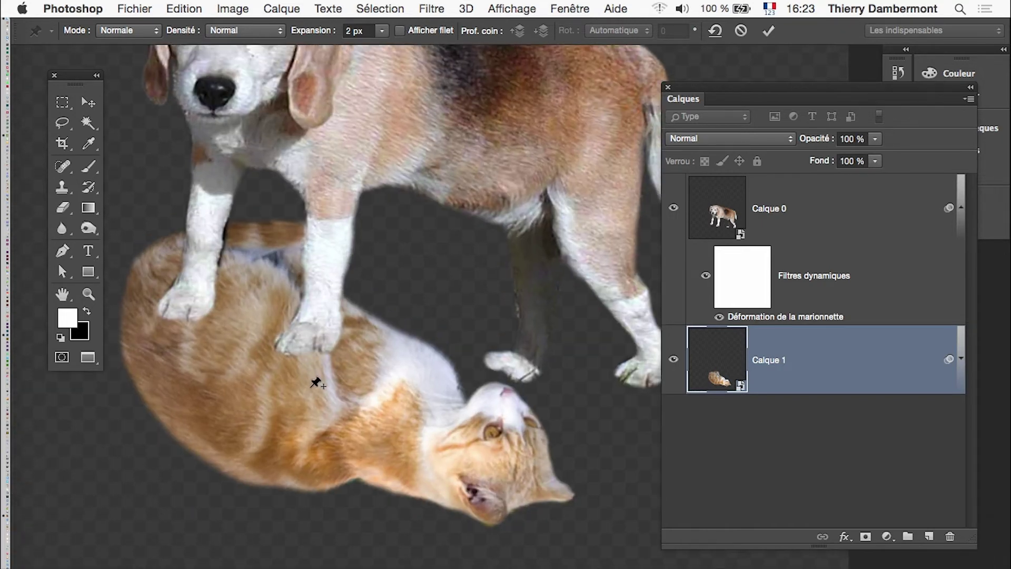
pyautogui.scroll(1, 315, 383)
pyautogui.scroll(1, 317, 385)
pyautogui.scroll(1, 316, 382)
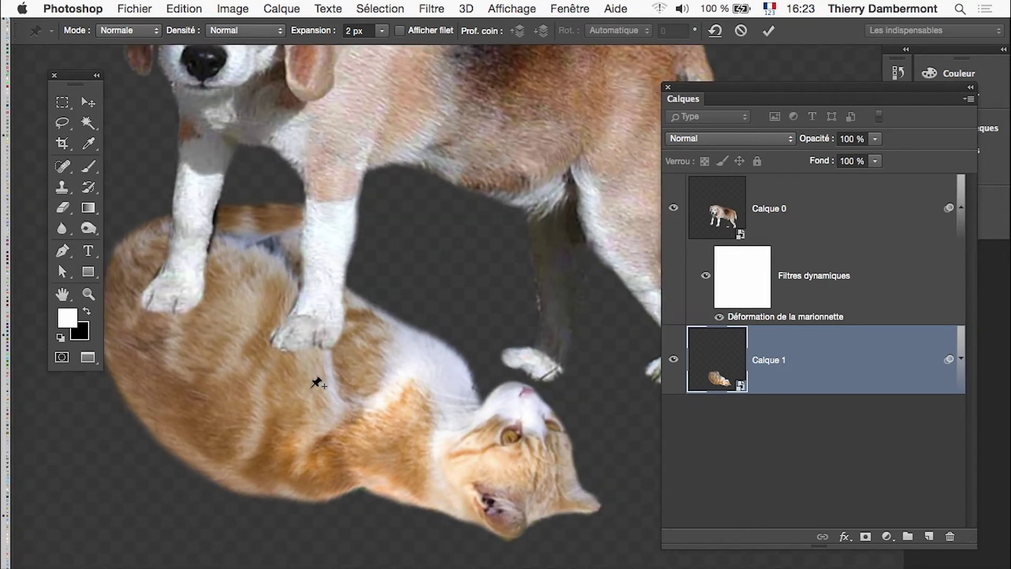
pyautogui.scroll(1, 321, 386)
pyautogui.scroll(1, 326, 389)
pyautogui.scroll(1, 324, 390)
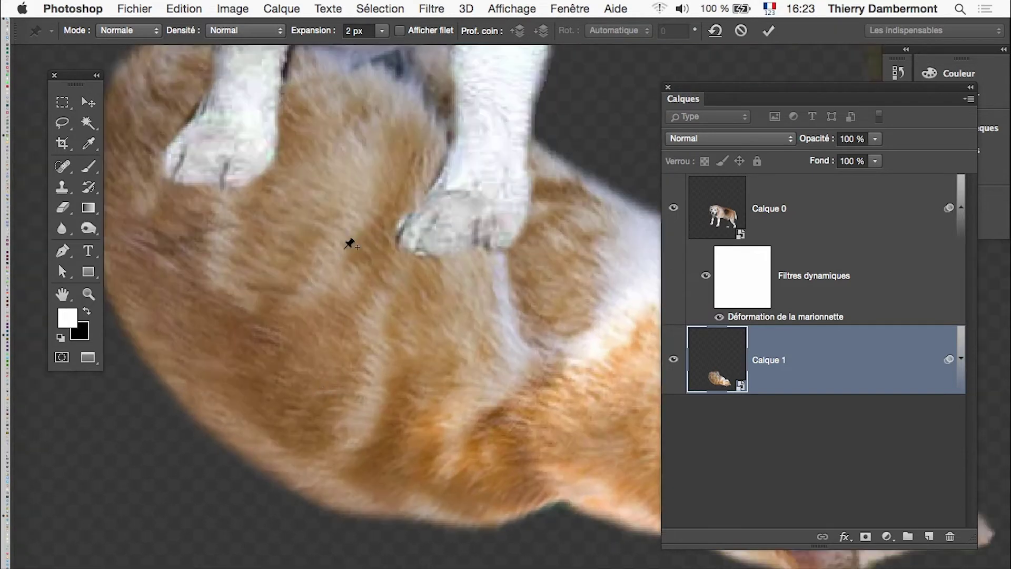
# Display the warp mesh and place a first pin on the cat's body.
pyautogui.click(401, 31)
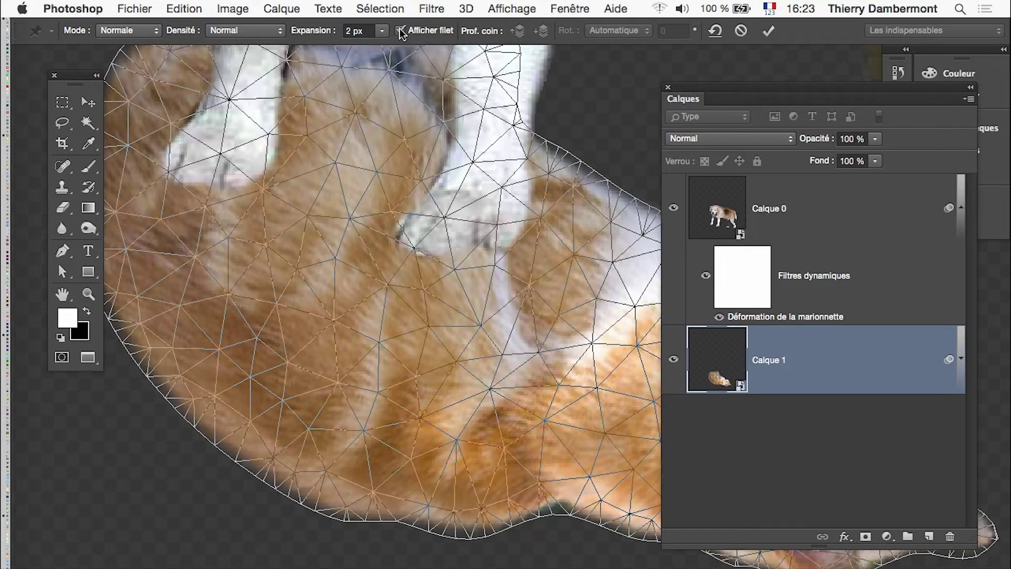
pyautogui.click(401, 30)
pyautogui.moveTo(405, 181); pyautogui.dragTo(410, 188)
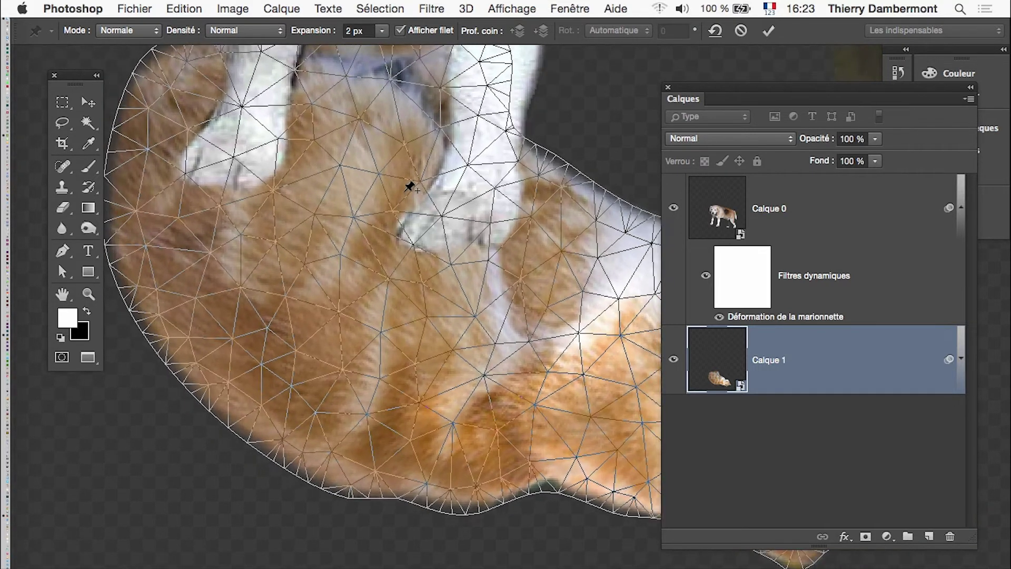
pyautogui.scroll(-1, 410, 187)
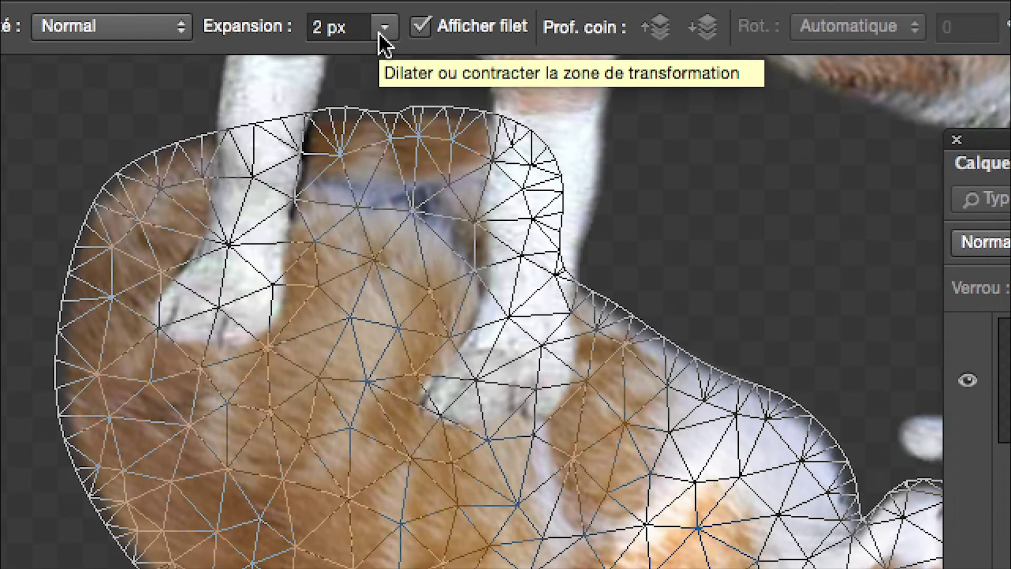
# Set the cat's Puppet Warp mesh expansion to 10 px and zoom out to see the whole mesh.
pyautogui.click(378, 32)
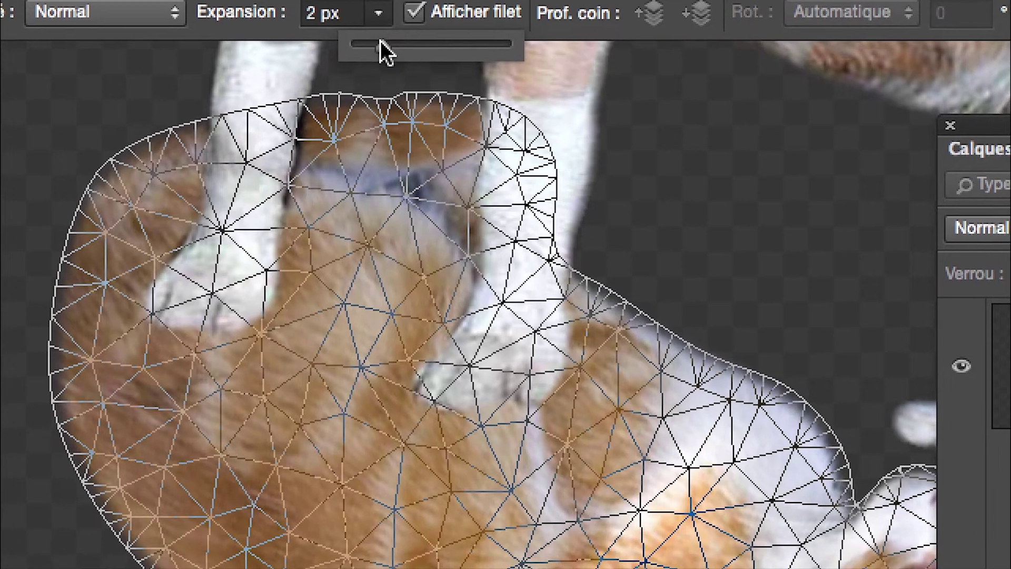
pyautogui.moveTo(379, 42); pyautogui.dragTo(387, 42)
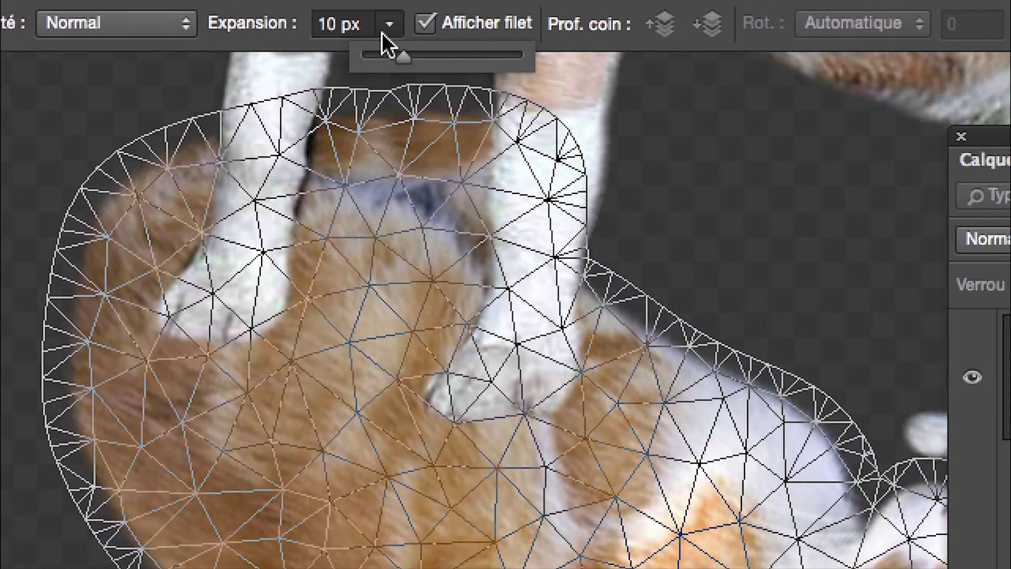
pyautogui.click(385, 30)
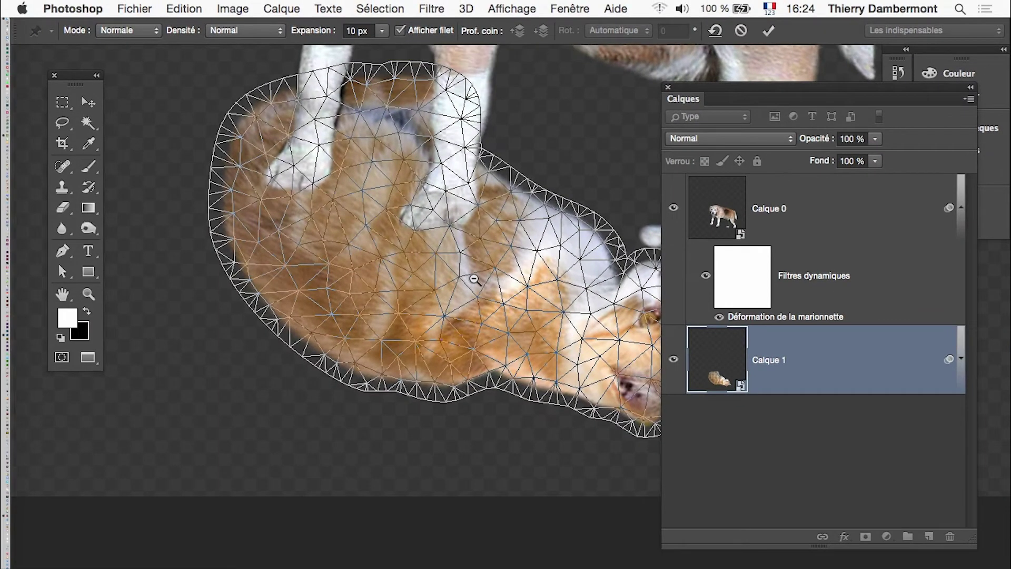
pyautogui.keyDown('alt'); pyautogui.click(474, 279); pyautogui.keyUp('alt')
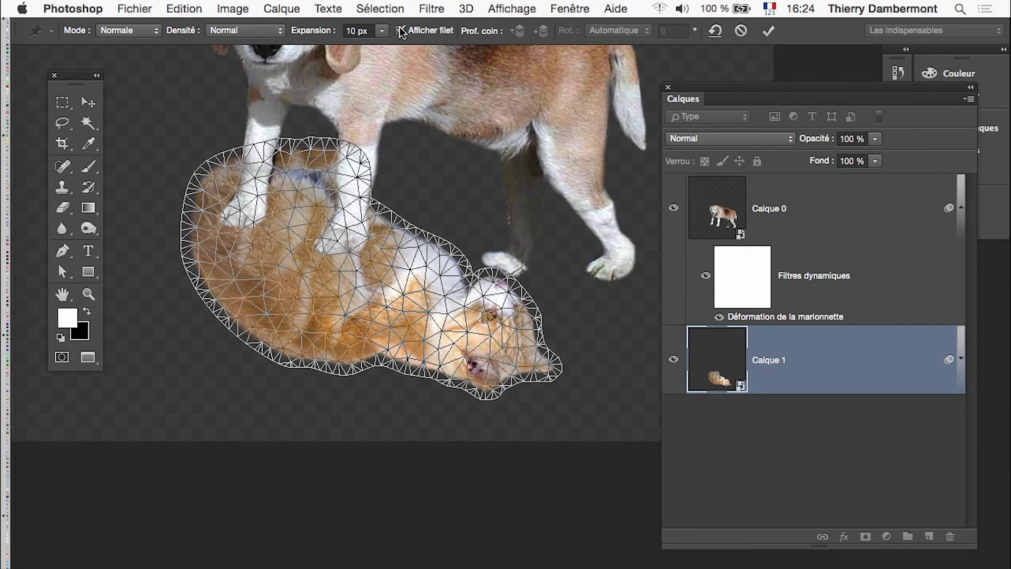
# Hide the mesh and apply the cat's Puppet Warp to Calque 1 as a smart filter.
pyautogui.click(401, 31)
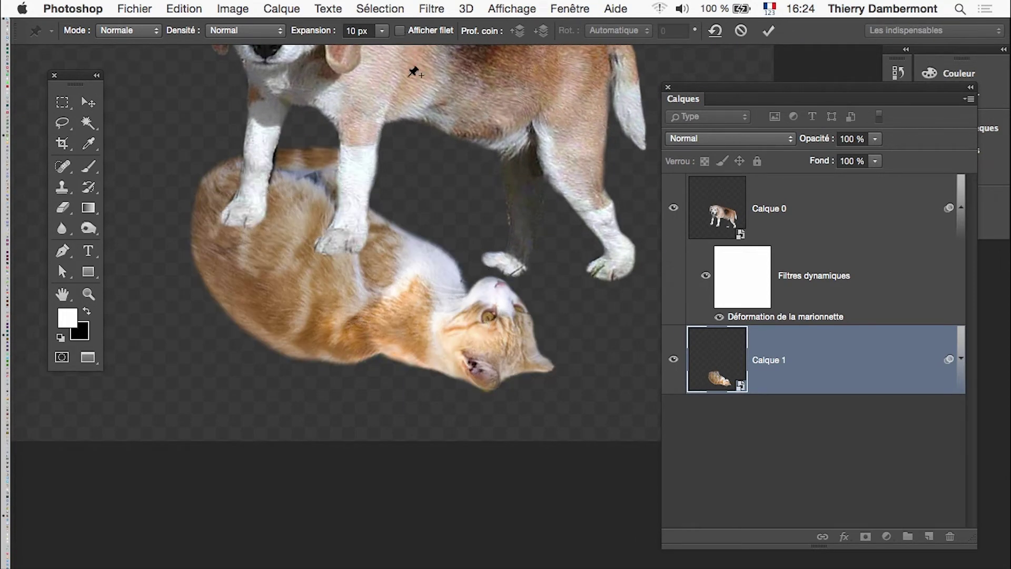
pyautogui.moveTo(431, 253); pyautogui.dragTo(389, 287)
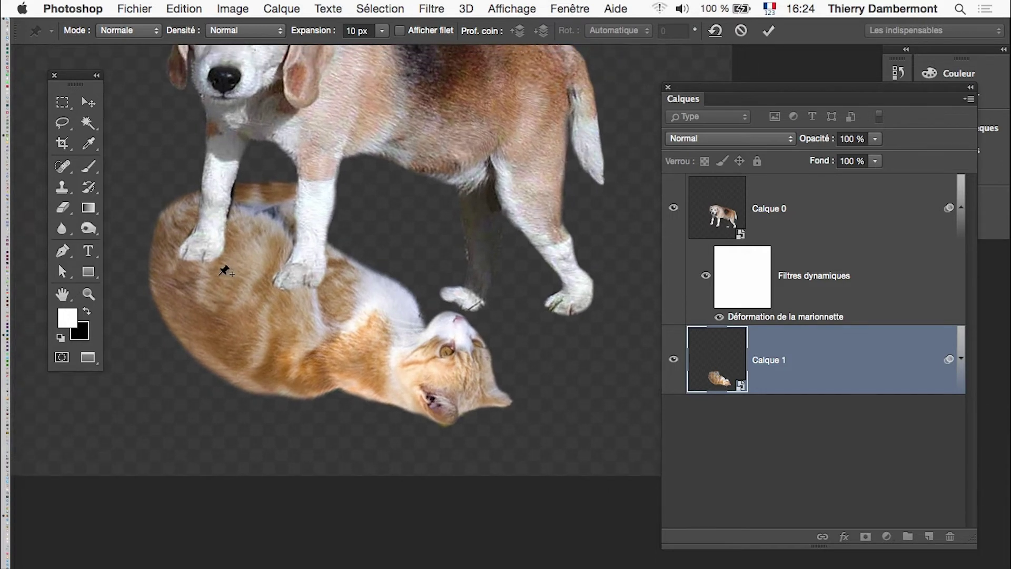
pyautogui.click(135, 9)
pyautogui.click(153, 171)
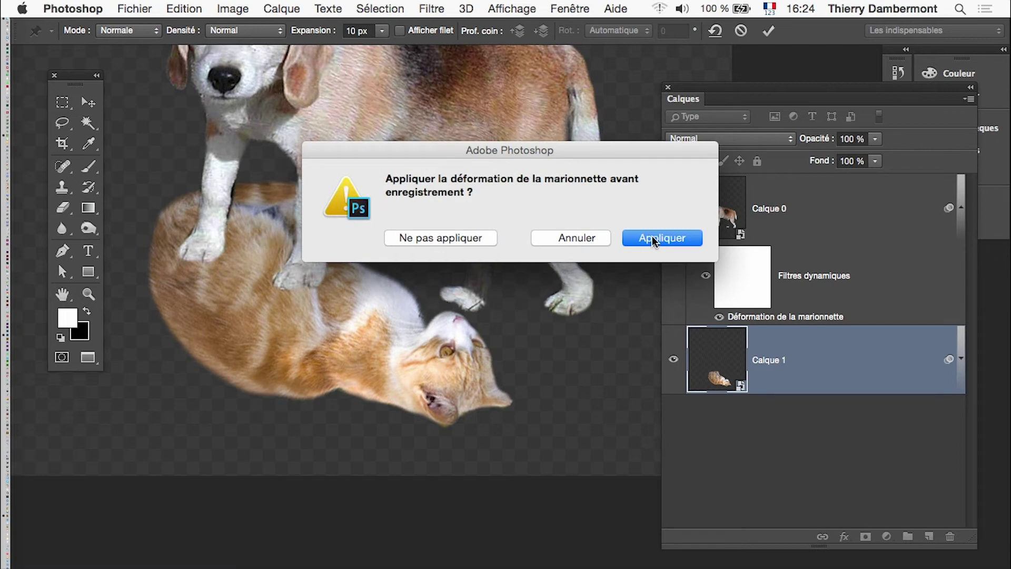
pyautogui.click(653, 239)
# Save the composition as beagle-06.psd in Photoshop format, accepting the format options.
pyautogui.click(153, 7)
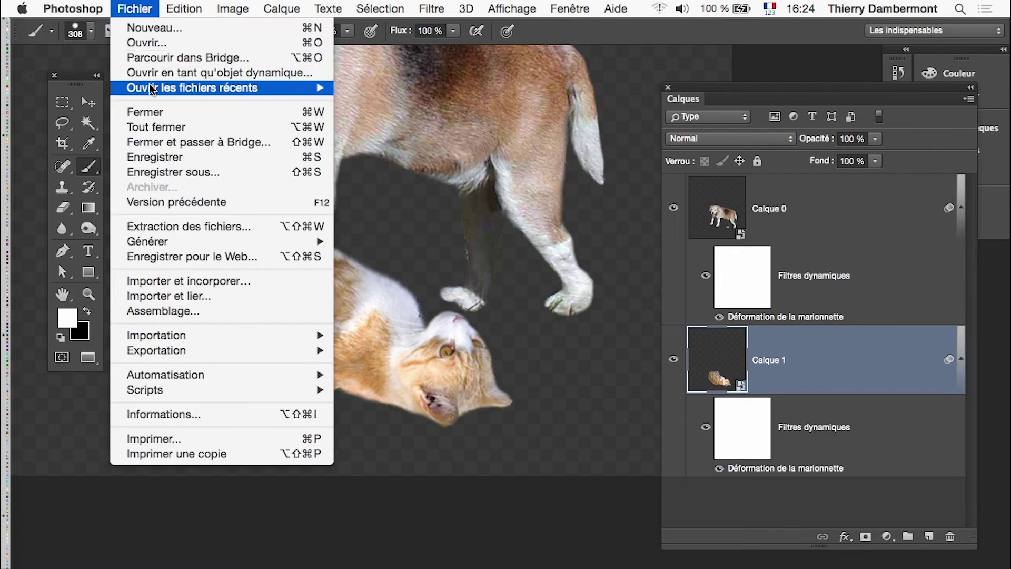
pyautogui.click(164, 156)
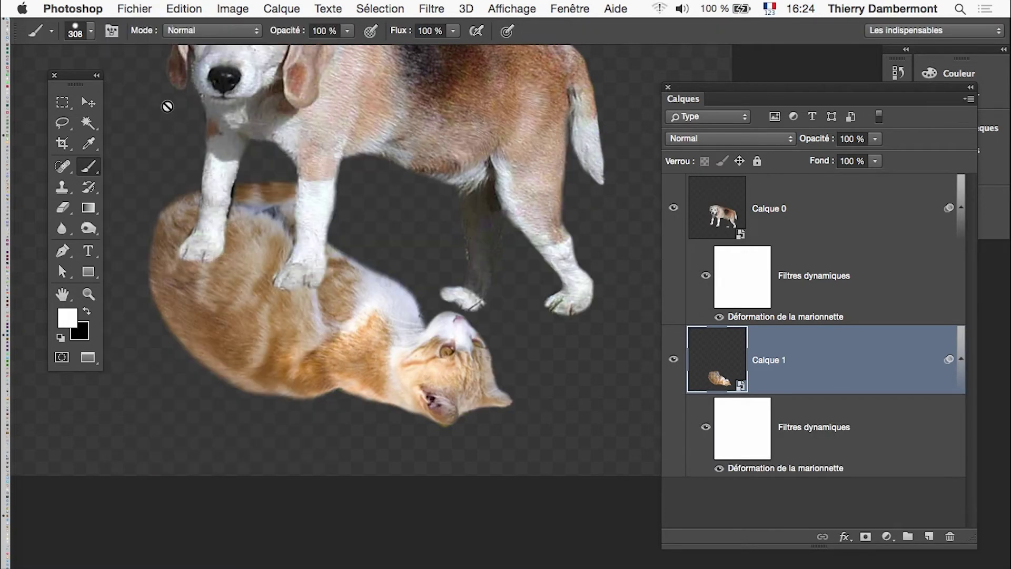
pyautogui.click(133, 7)
pyautogui.click(180, 169)
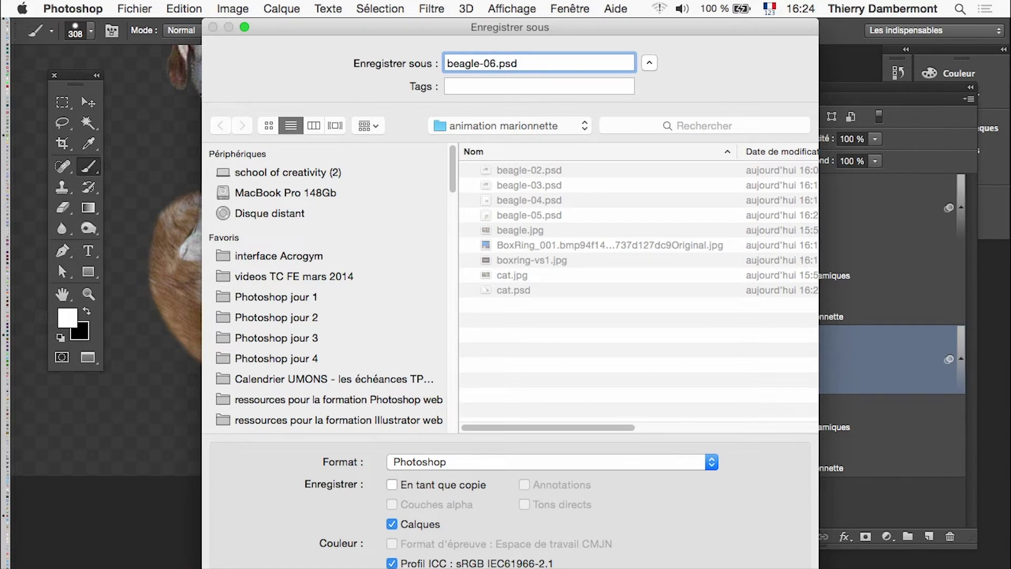
pyautogui.press('Return')
pyautogui.click(805, 299)
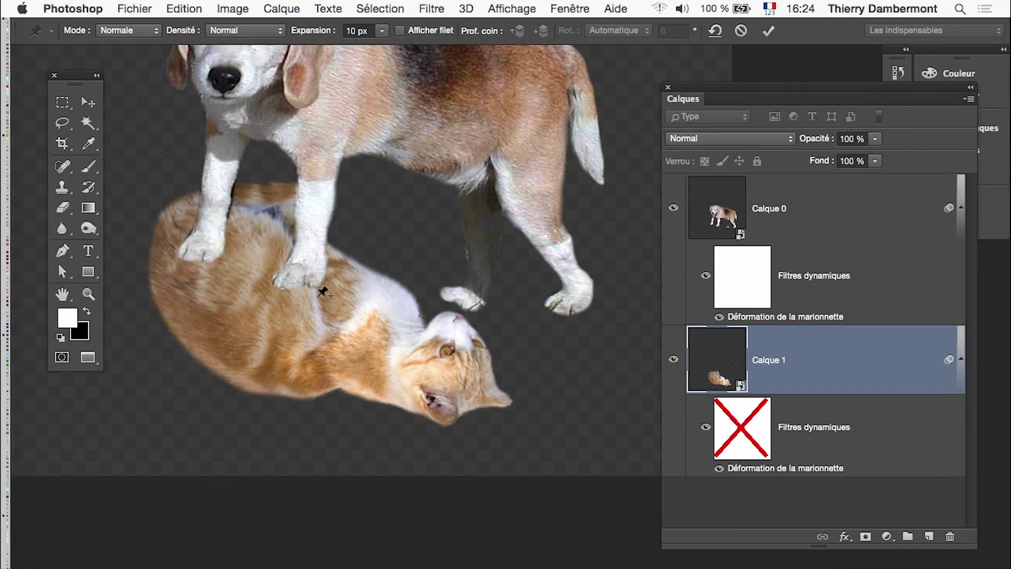
# Pin the cat's head and back, dragging pins to bend its body and removing stray ones.
pyautogui.click(170, 269)
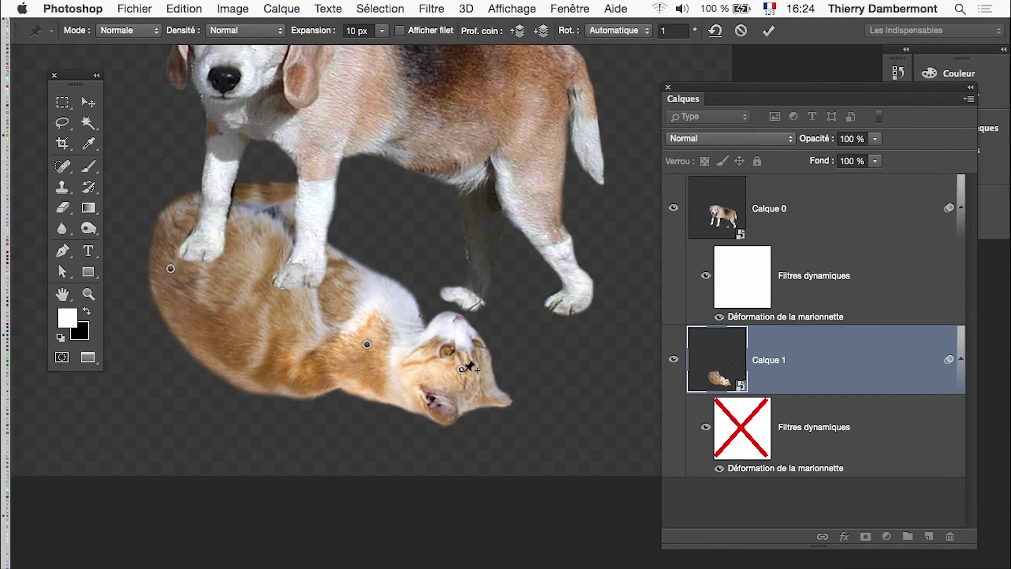
pyautogui.moveTo(462, 370)
pyautogui.mouseDown()
pyautogui.moveTo(467, 322)
pyautogui.moveTo(481, 385)
pyautogui.mouseUp()
pyautogui.keyDown('alt'); pyautogui.click(367, 344); pyautogui.keyUp('alt')
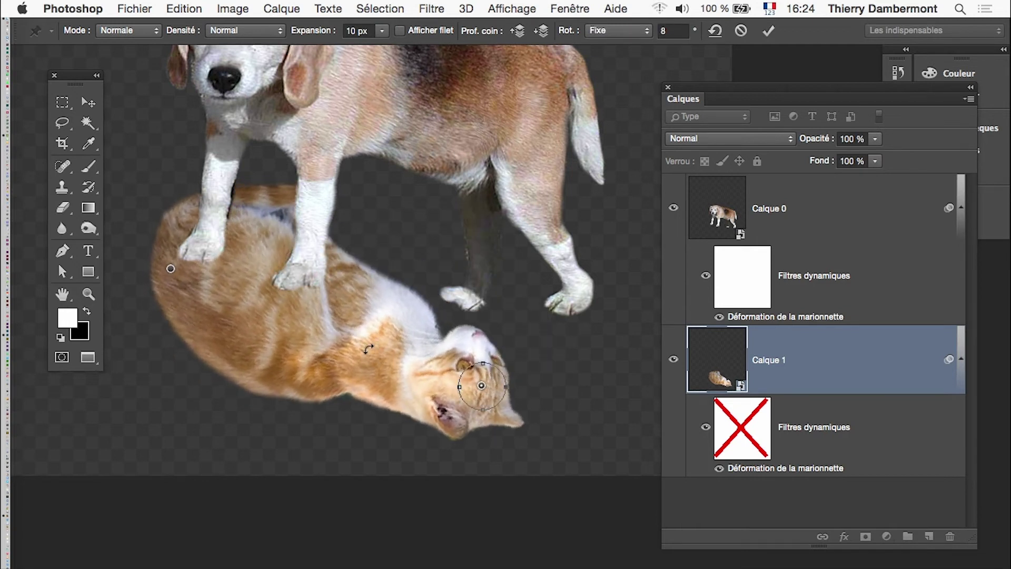
pyautogui.moveTo(242, 308); pyautogui.dragTo(225, 316)
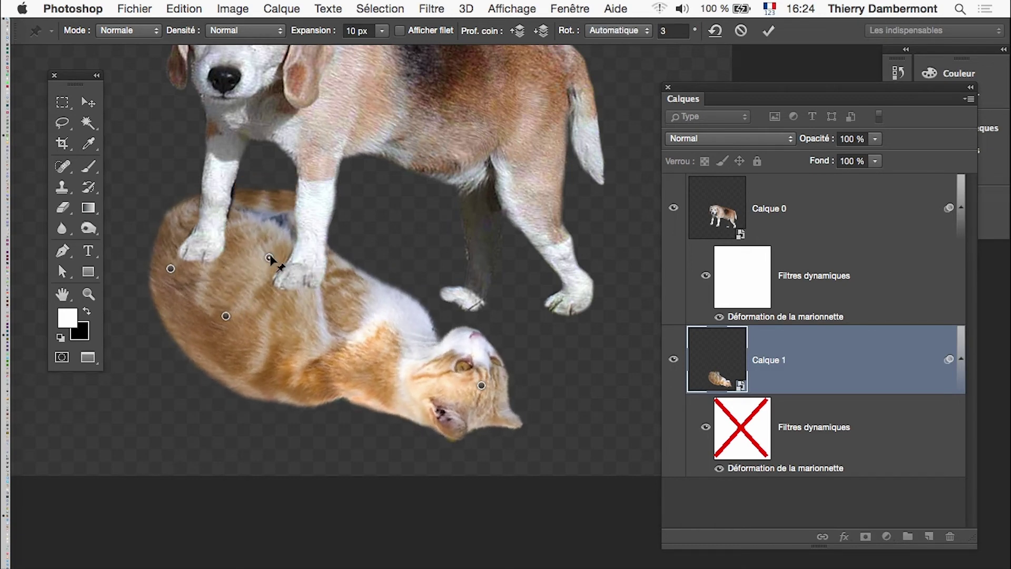
pyautogui.moveTo(269, 258); pyautogui.dragTo(262, 253)
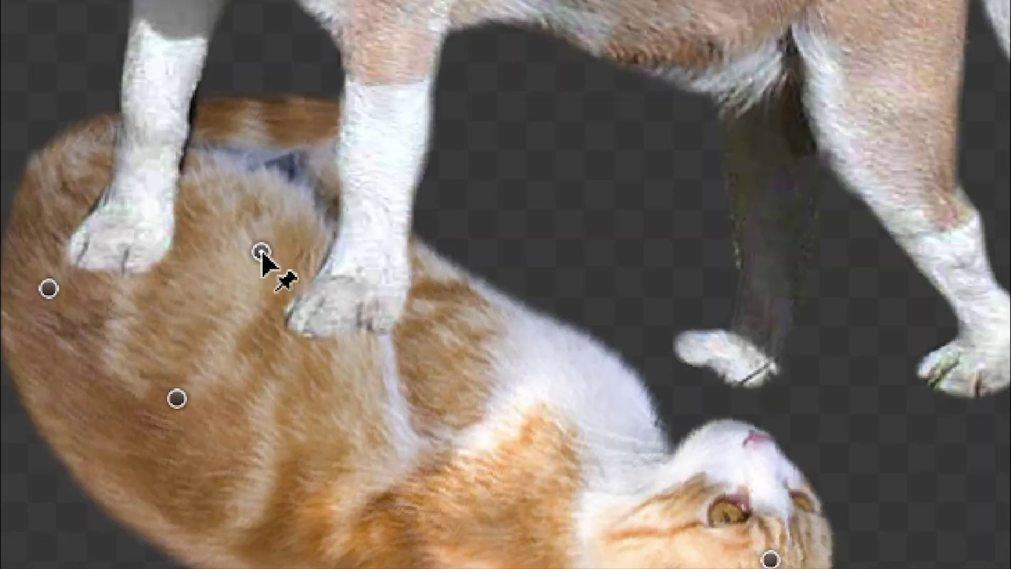
pyautogui.moveTo(262, 252); pyautogui.dragTo(241, 267)
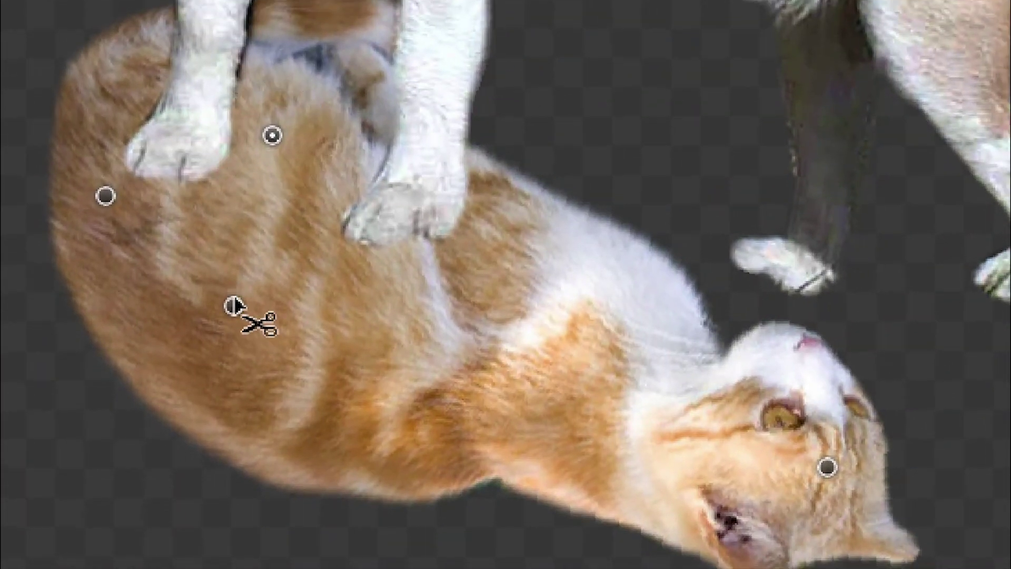
pyautogui.keyDown('alt'); pyautogui.click(243, 311); pyautogui.keyUp('alt')
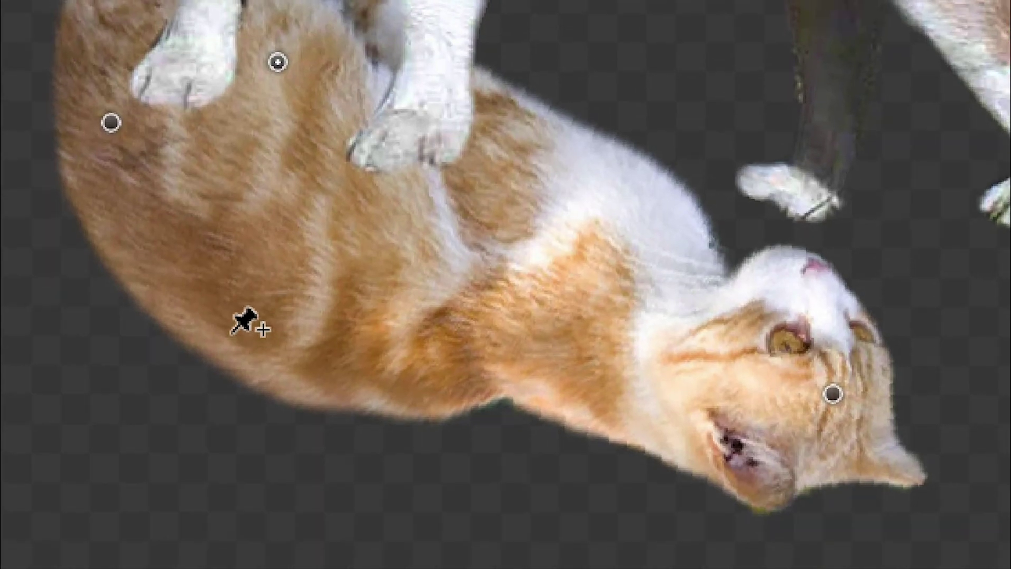
# Rework the back pin to reshape the body and add a new pin on the cat's belly.
pyautogui.click(227, 371)
pyautogui.moveTo(247, 248)
pyautogui.mouseDown()
pyautogui.moveTo(230, 287)
pyautogui.moveTo(251, 285)
pyautogui.moveTo(268, 312)
pyautogui.moveTo(282, 293)
pyautogui.moveTo(266, 323)
pyautogui.moveTo(296, 281)
pyautogui.moveTo(275, 307)
pyautogui.moveTo(293, 279)
pyautogui.moveTo(277, 318)
pyautogui.moveTo(289, 334)
pyautogui.mouseUp()
pyautogui.keyDown('alt'); pyautogui.click(251, 285); pyautogui.keyUp('alt')
pyautogui.click(289, 282)
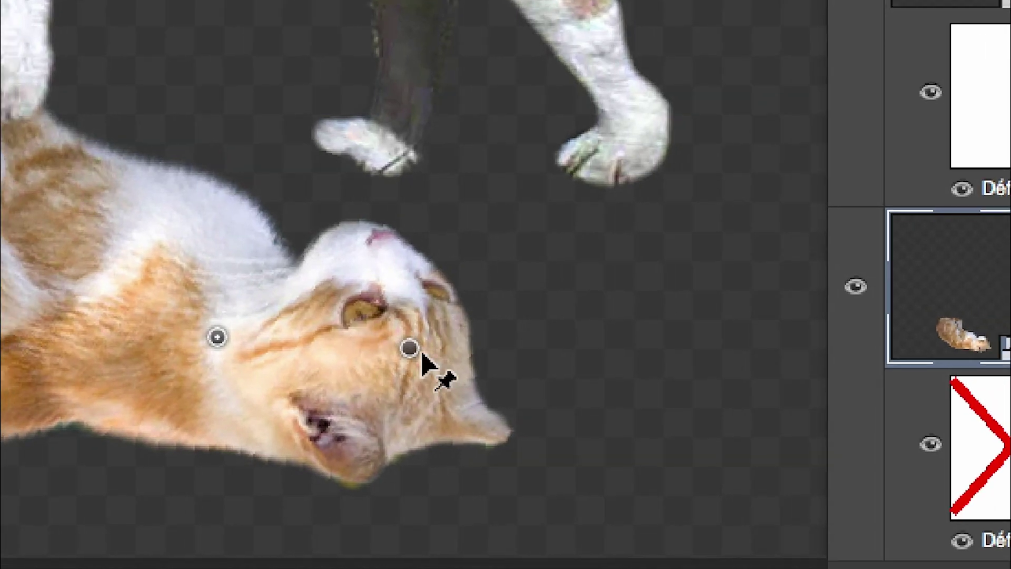
# Shift the cat's head with a pin near its eye and rotate it about 15 degrees.
pyautogui.moveTo(472, 353); pyautogui.dragTo(428, 371)
pyautogui.keyDown('alt'); pyautogui.click(424, 365); pyautogui.keyUp('alt')
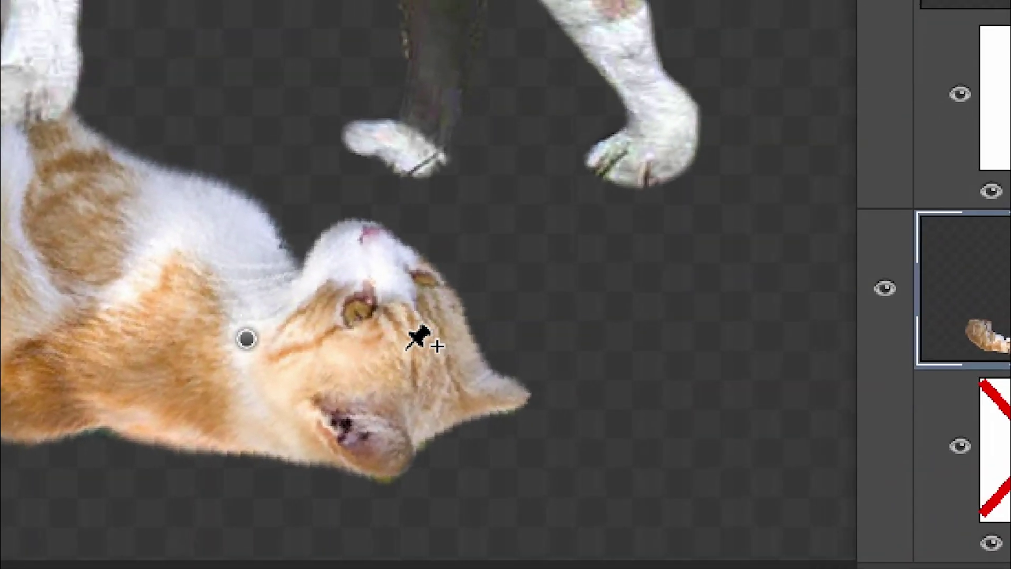
pyautogui.click(408, 366)
pyautogui.keyDown('alt'); pyautogui.click(422, 371); pyautogui.keyUp('alt')
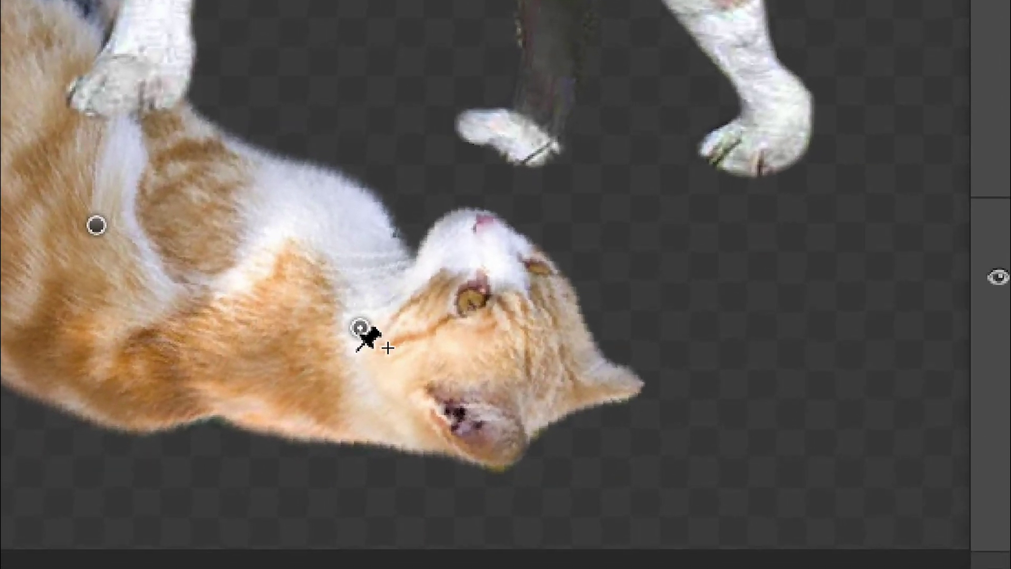
pyautogui.click(364, 331)
pyautogui.moveTo(354, 357)
pyautogui.mouseDown()
pyautogui.moveTo(337, 354)
pyautogui.moveTo(349, 344)
pyautogui.moveTo(319, 355)
pyautogui.moveTo(321, 369)
pyautogui.moveTo(350, 363)
pyautogui.mouseUp()
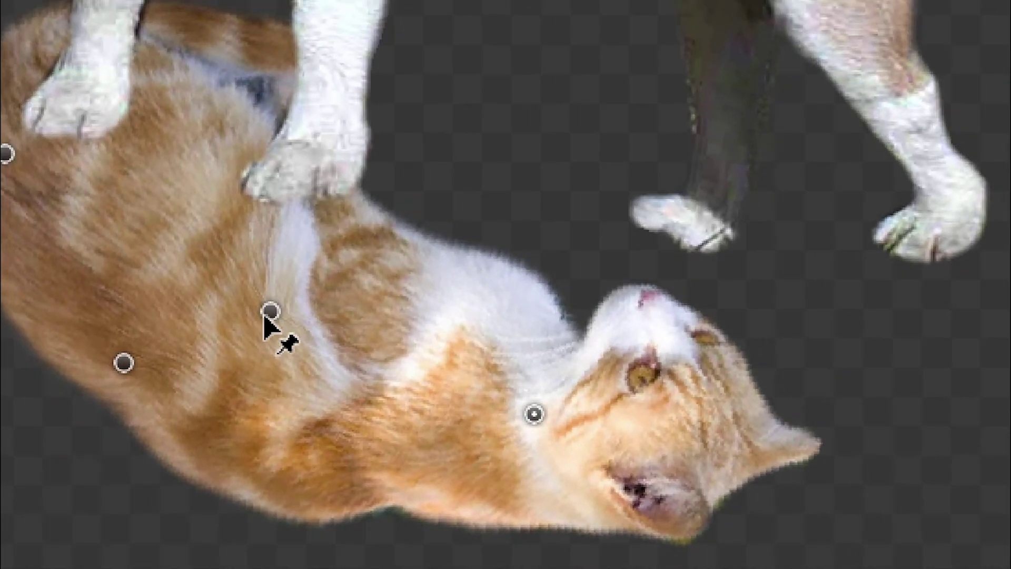
# Re-pin and pull the cat's body, then commit the Puppet Warp and view the whole composition.
pyautogui.moveTo(264, 316); pyautogui.dragTo(255, 306)
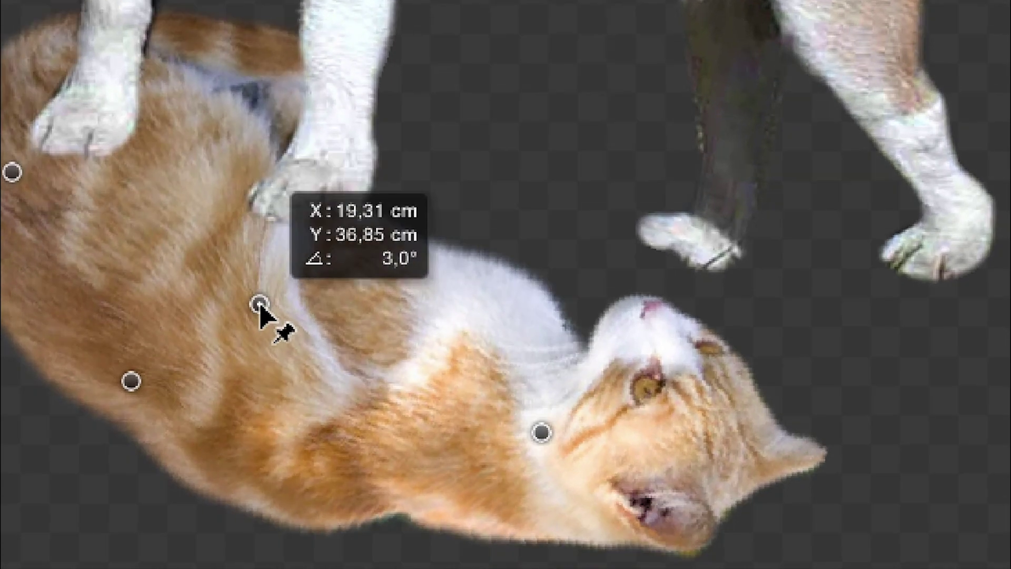
pyautogui.moveTo(254, 305); pyautogui.dragTo(260, 310)
pyautogui.keyDown('alt'); pyautogui.click(259, 310); pyautogui.keyUp('alt')
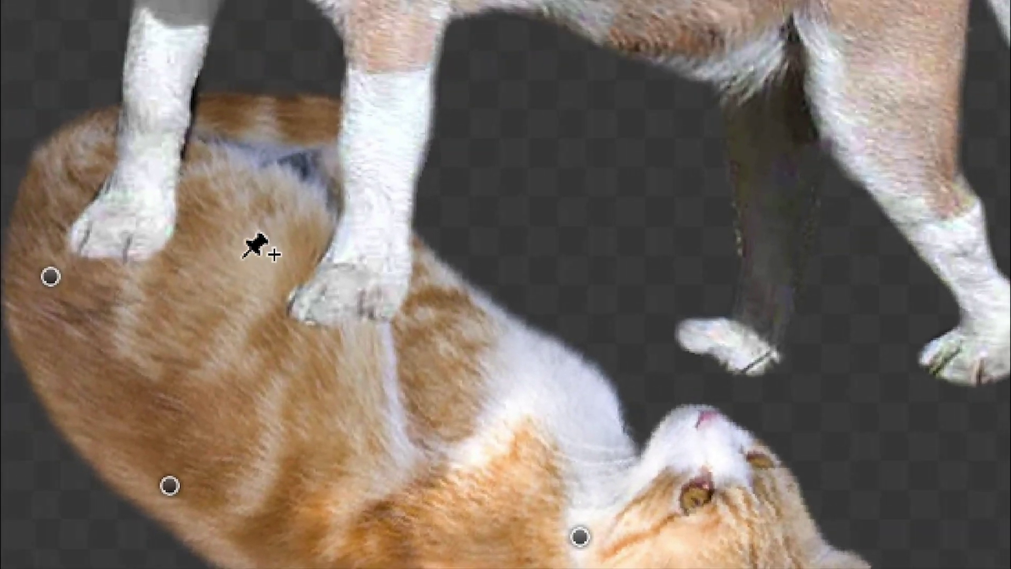
pyautogui.click(250, 262)
pyautogui.moveTo(250, 262)
pyautogui.mouseDown()
pyautogui.moveTo(236, 295)
pyautogui.moveTo(243, 276)
pyautogui.mouseUp()
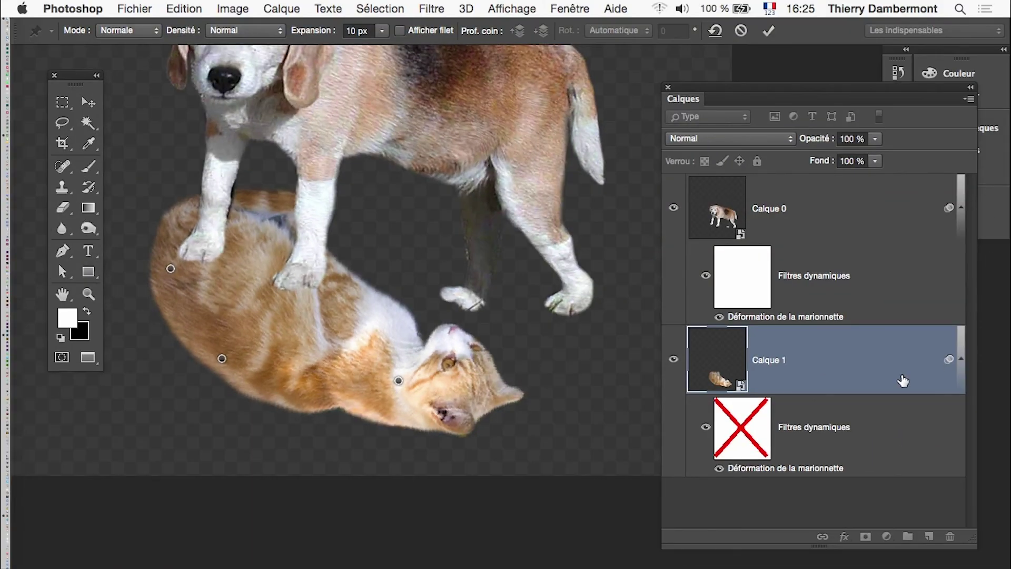
pyautogui.click(768, 31)
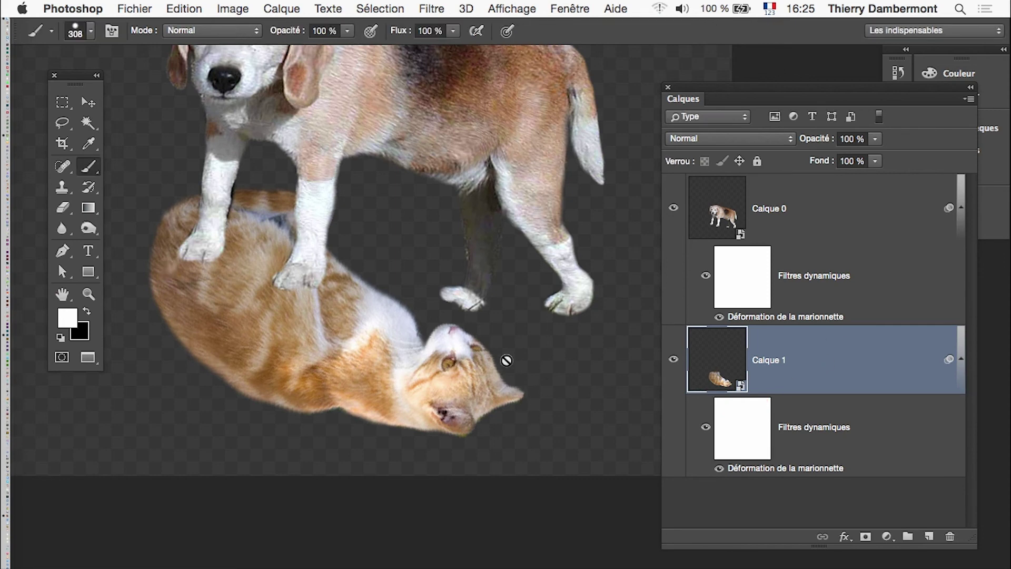
pyautogui.keyDown('alt'); pyautogui.click(469, 314); pyautogui.keyUp('alt')
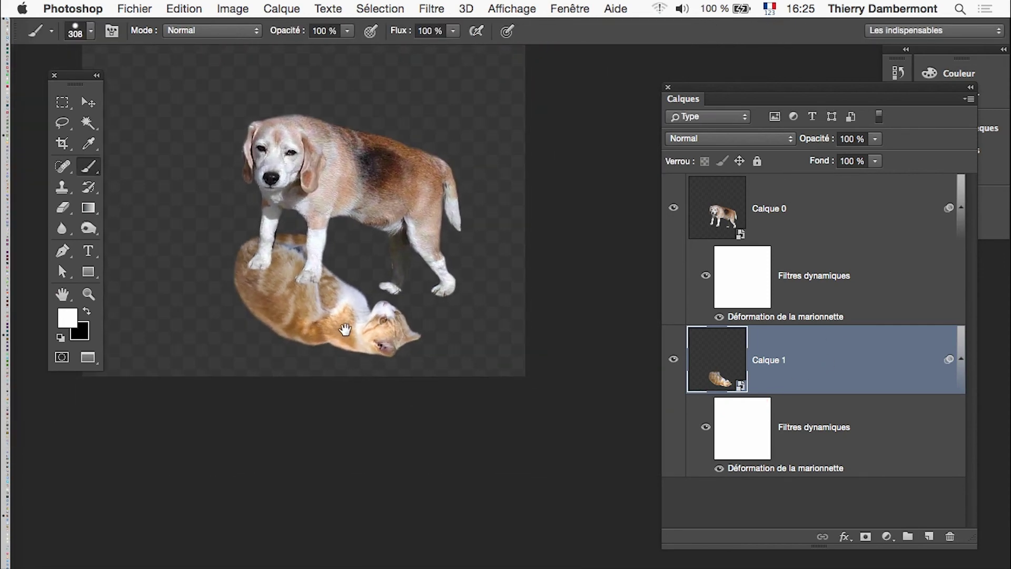